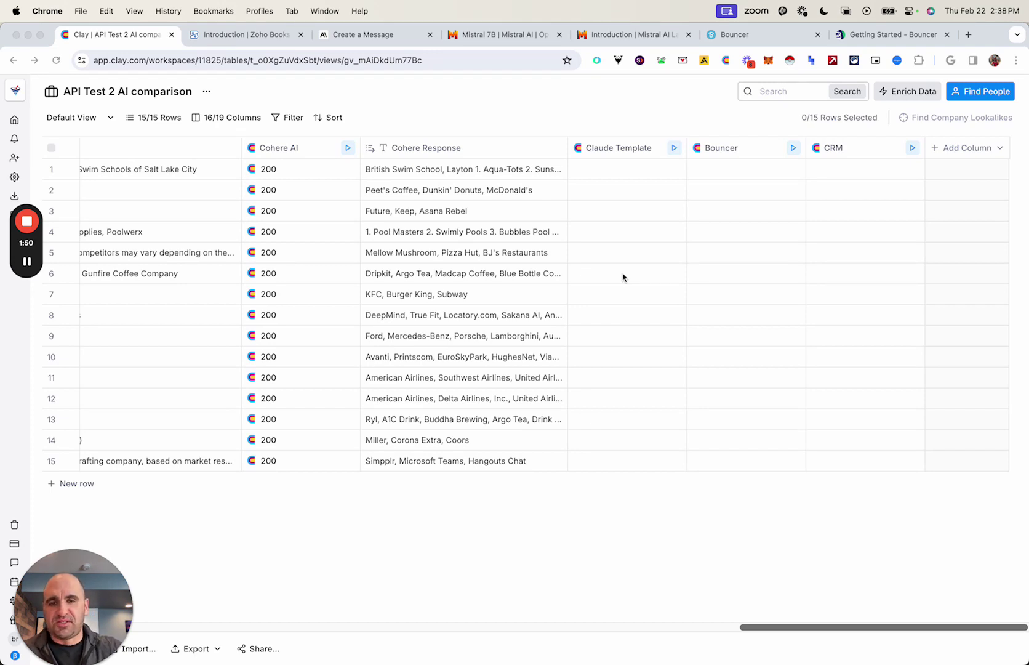
Open the Claude Template column's HTTP API setup and review its request method options and x-api-key header value.
click(621, 152)
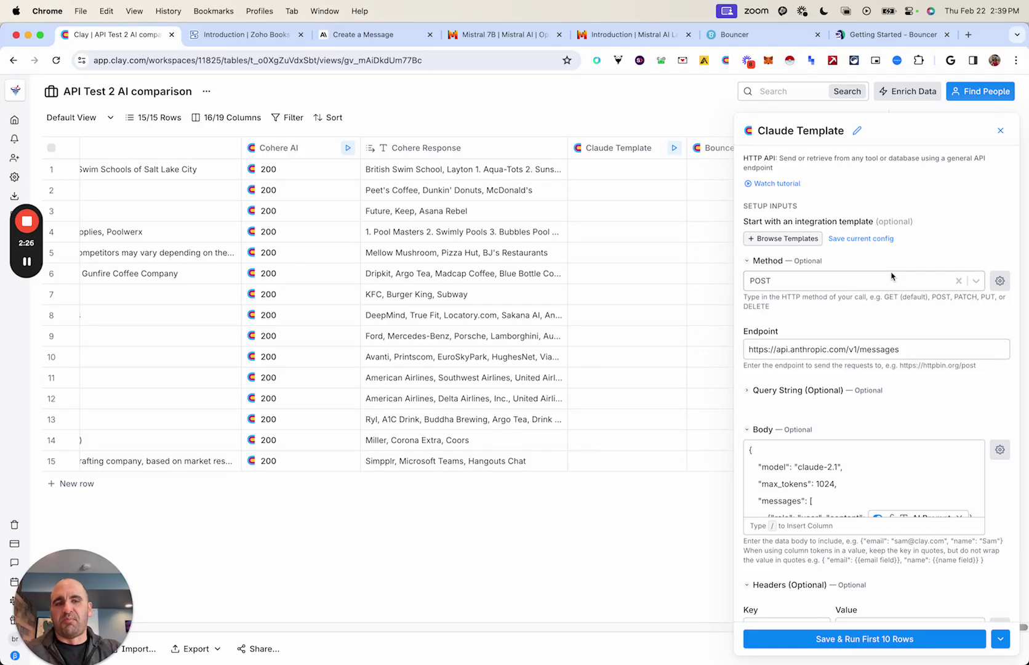
click(827, 282)
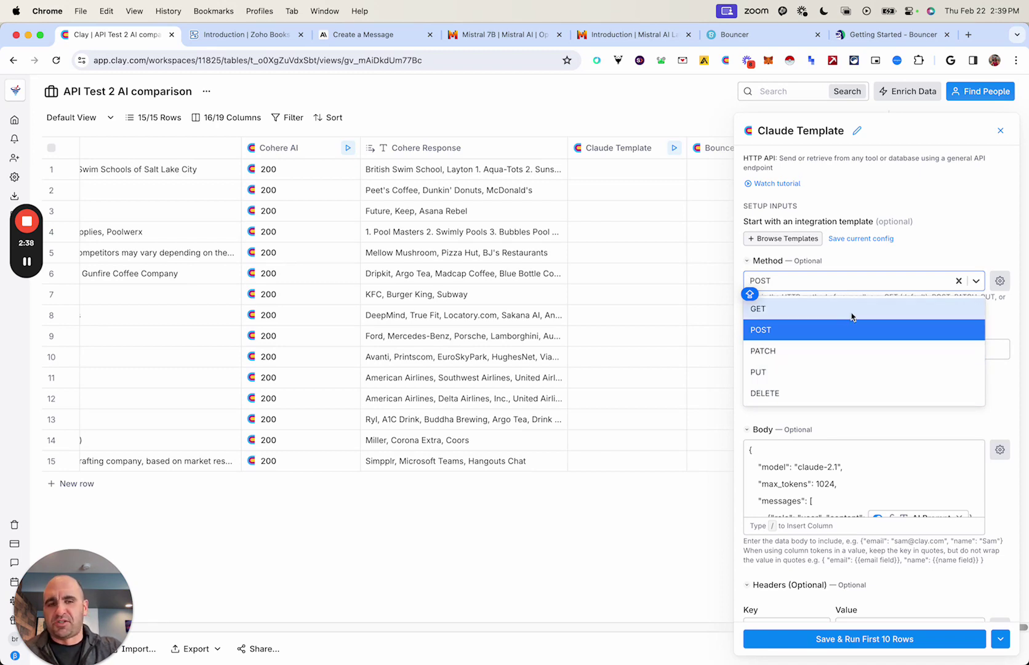
click(904, 261)
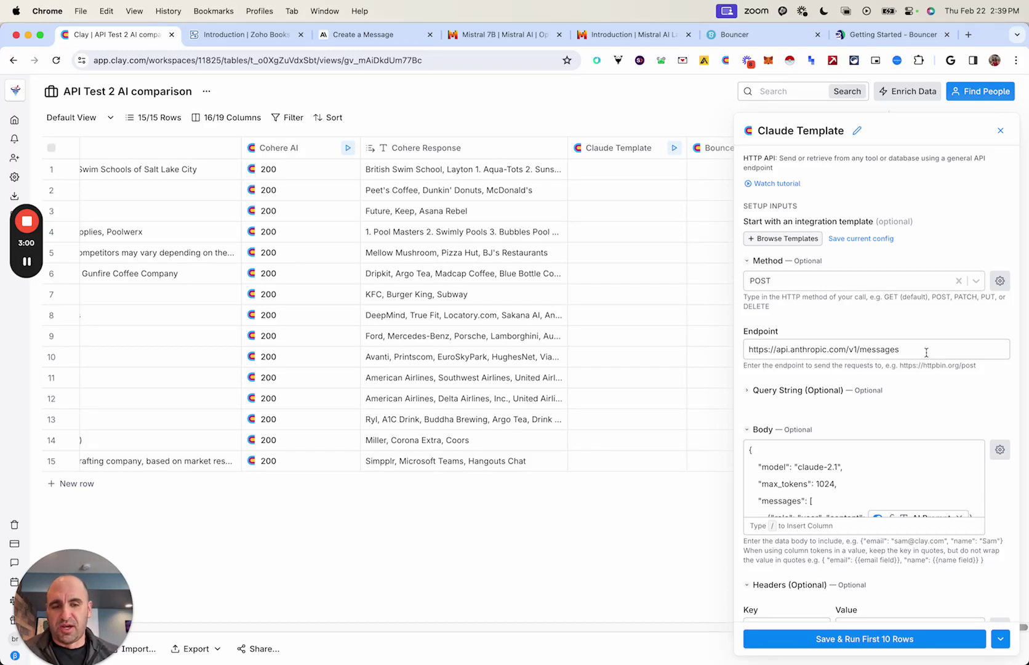
scroll(926, 352, down, 5)
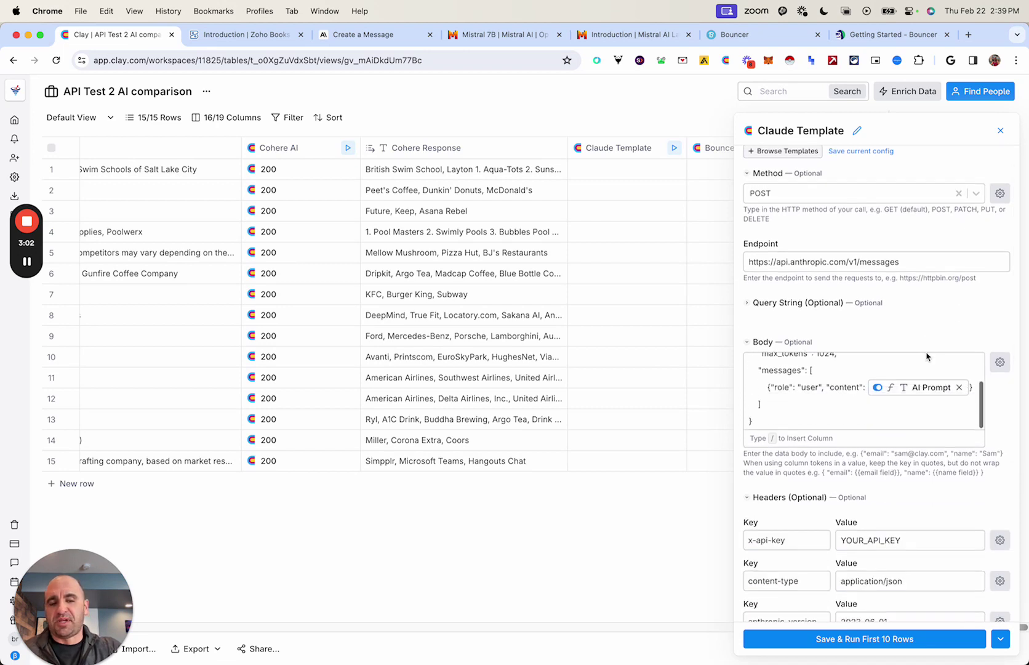
drag(913, 540, 834, 546)
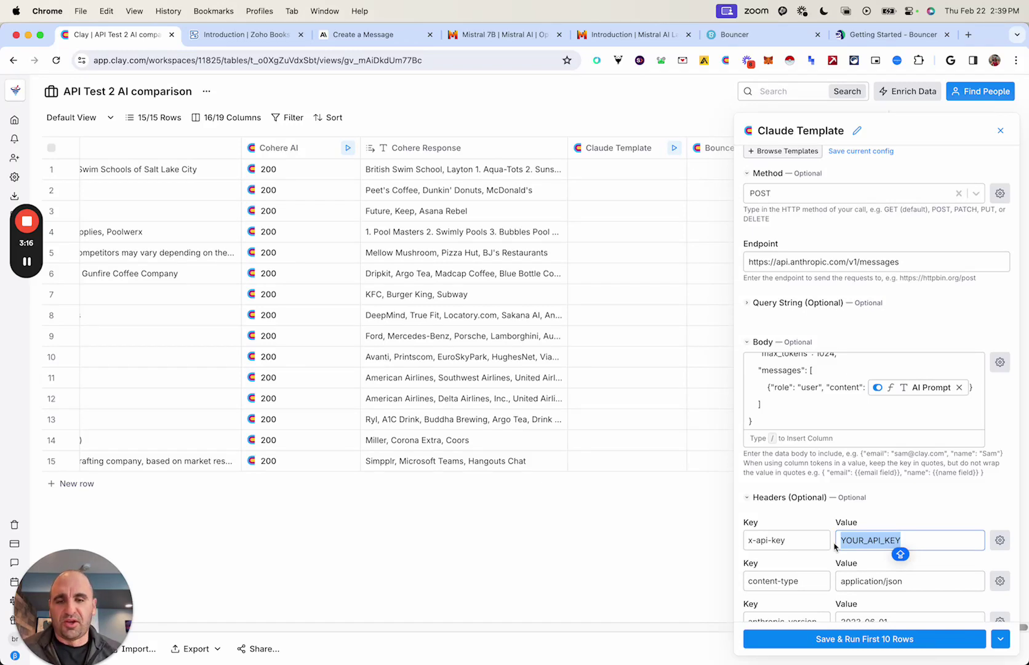
click(868, 514)
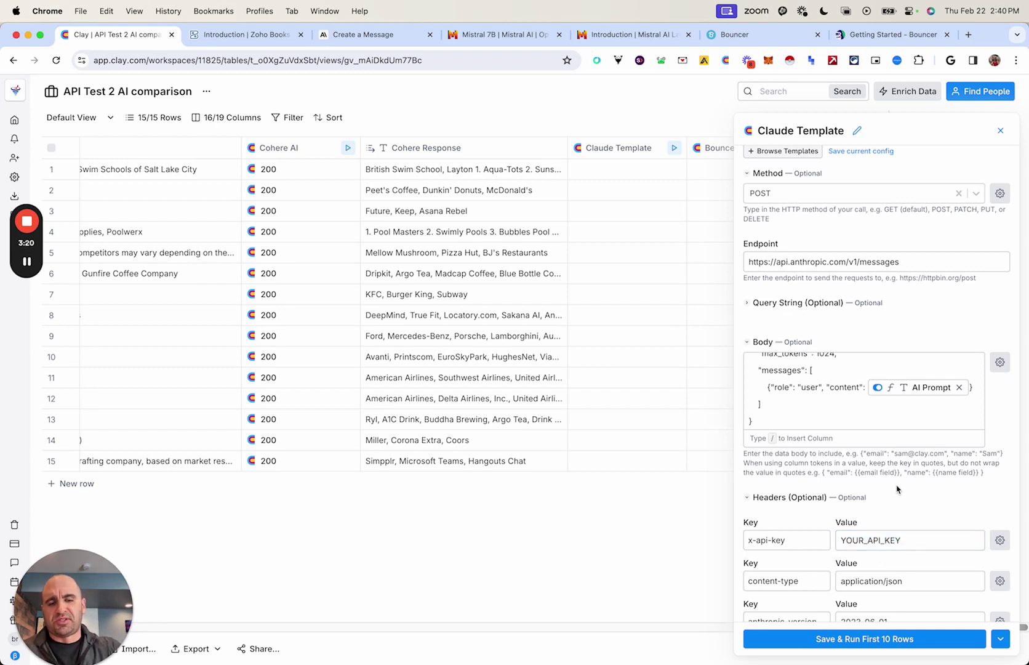
Examine the template's request body, including the model, max_tokens and AI Prompt column reference, plus its header pairs.
scroll(897, 490, up, 2)
scroll(878, 462, up, 2)
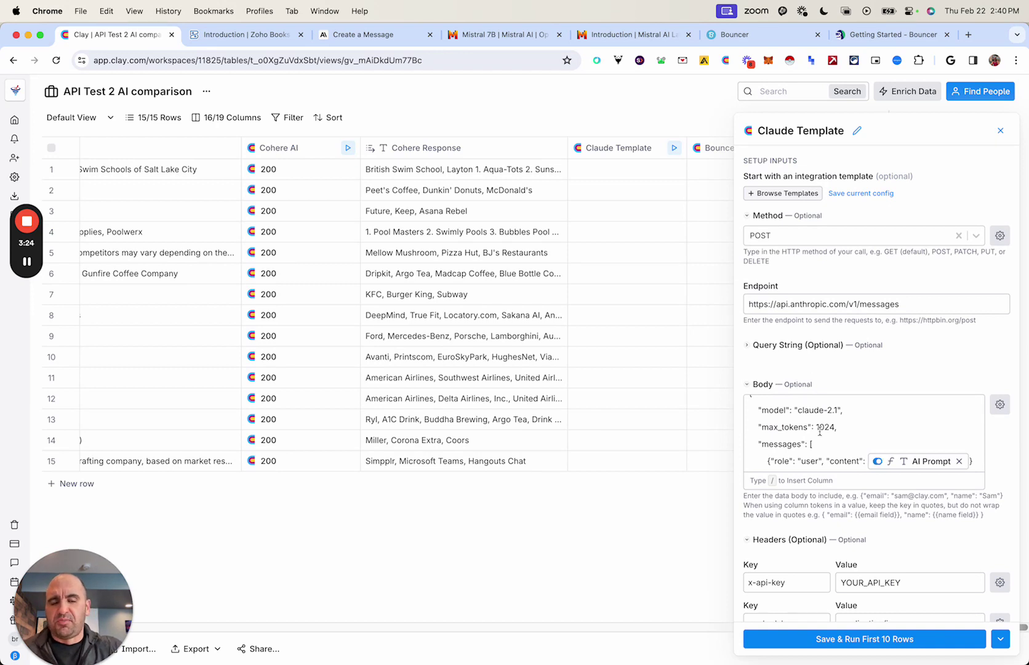
scroll(796, 413, up, 1)
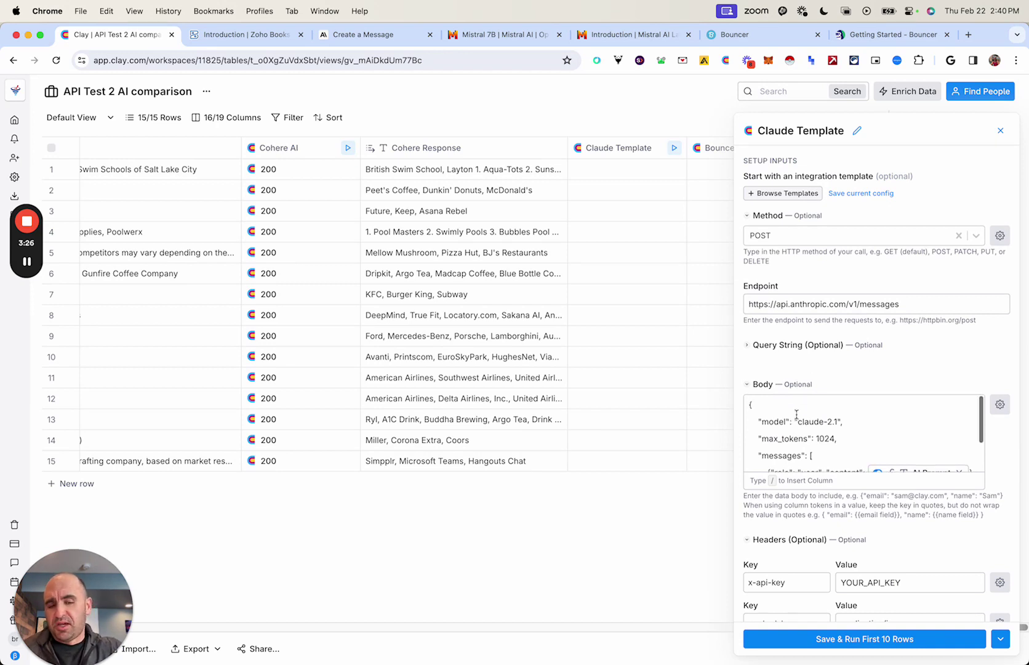
scroll(795, 413, down, 1)
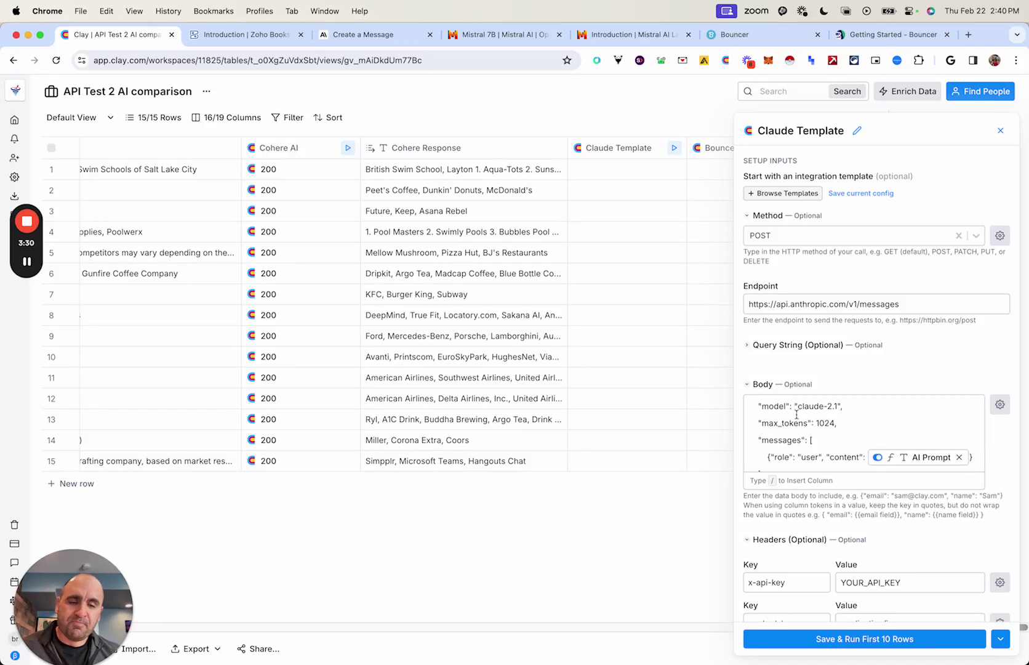
scroll(796, 414, down, 1)
scroll(795, 414, up, 2)
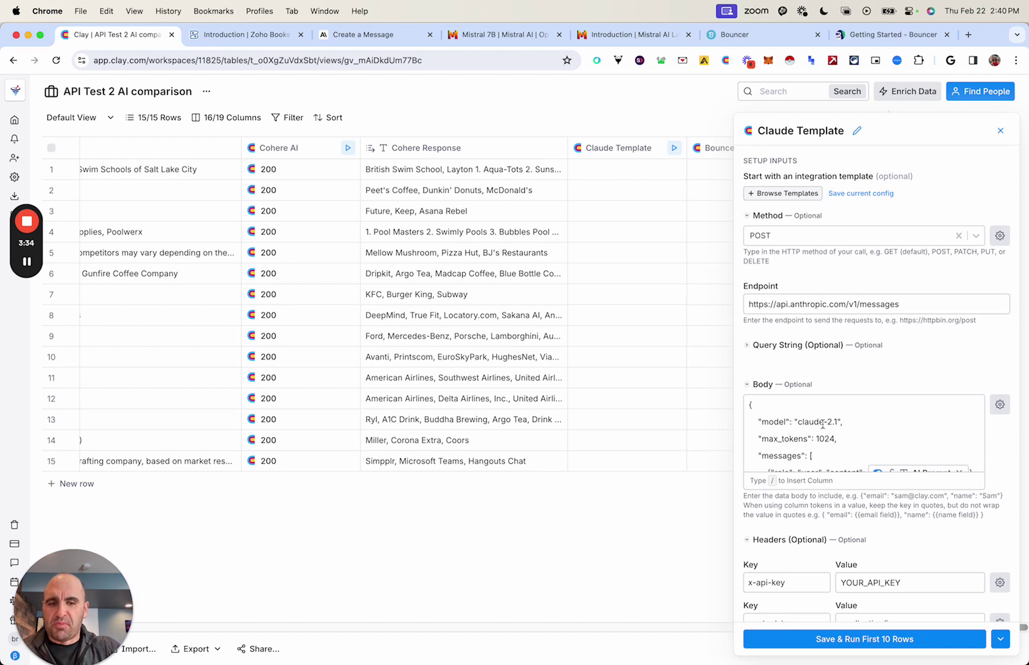
scroll(811, 425, down, 3)
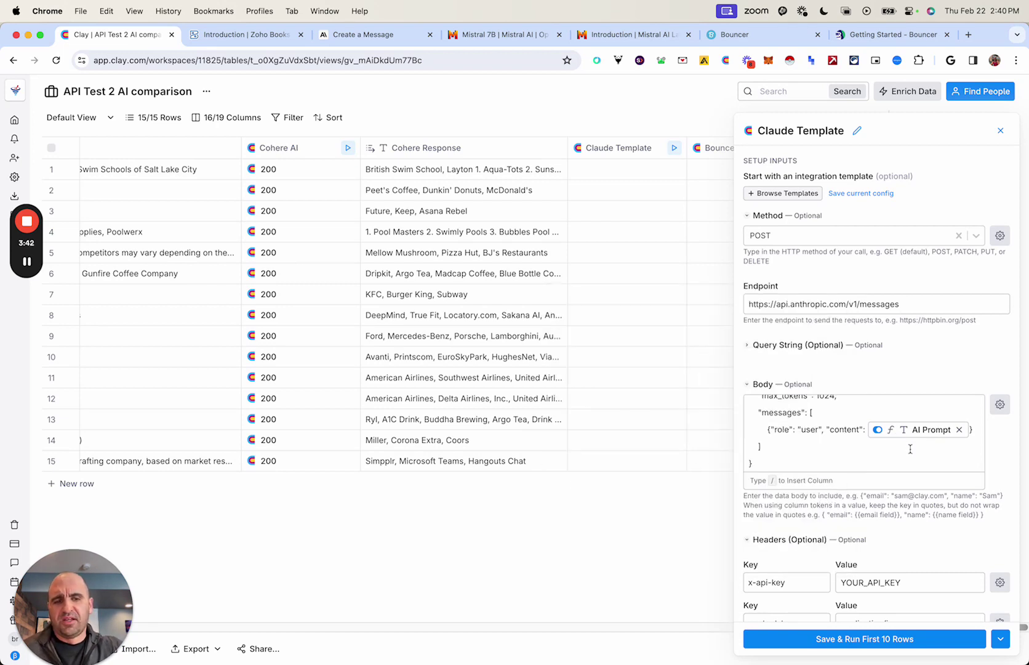
mouse_move(891, 435)
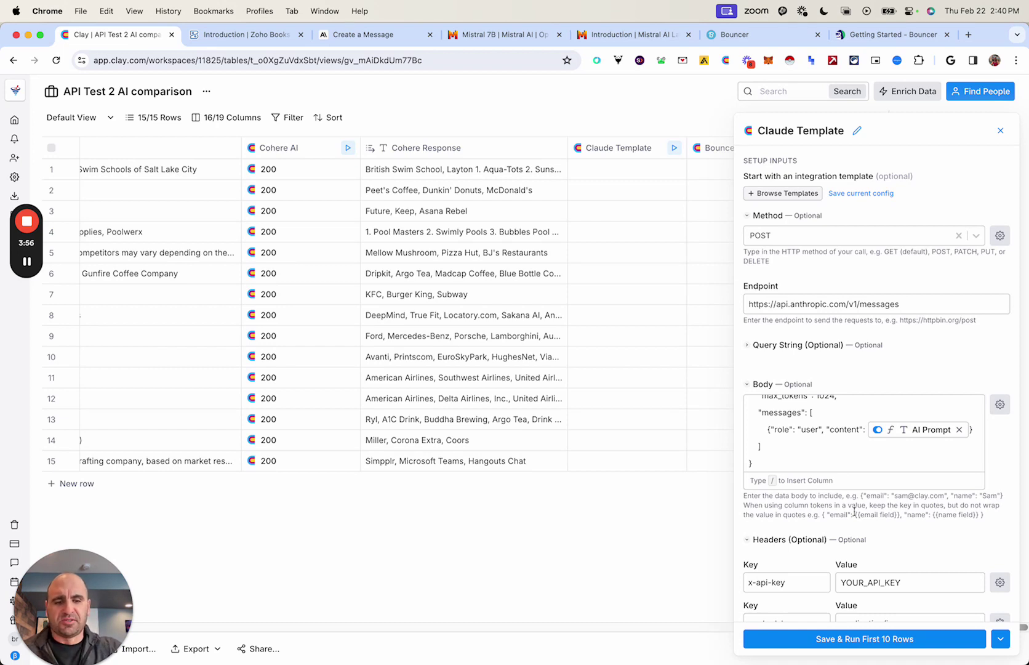
scroll(854, 511, down, 4)
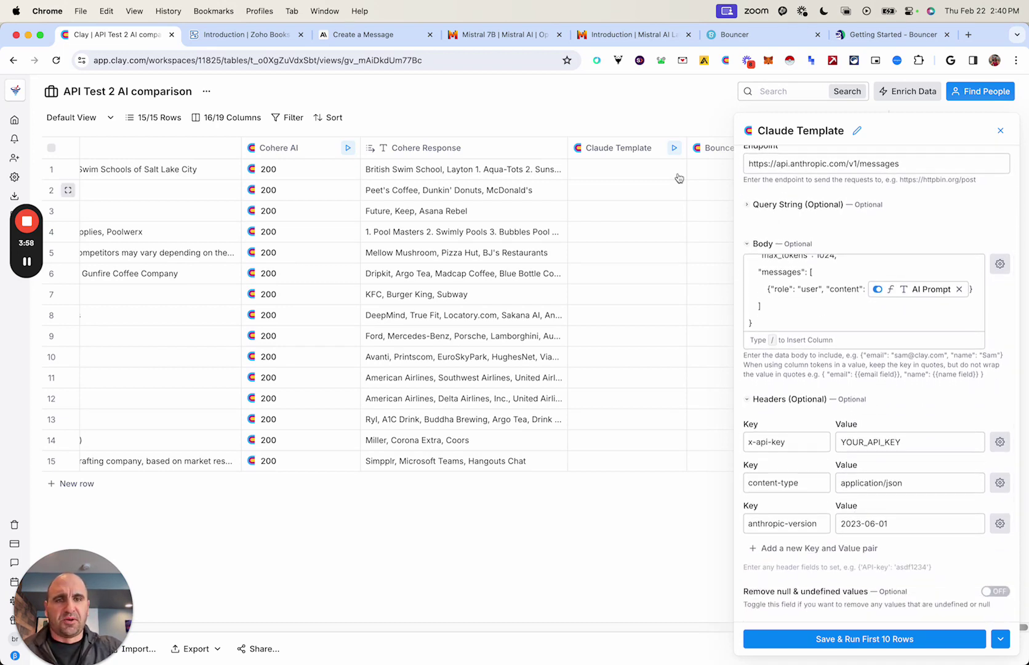
Compare the template's endpoint URL with the curl request on Anthropic's Create a Message reference page.
click(382, 35)
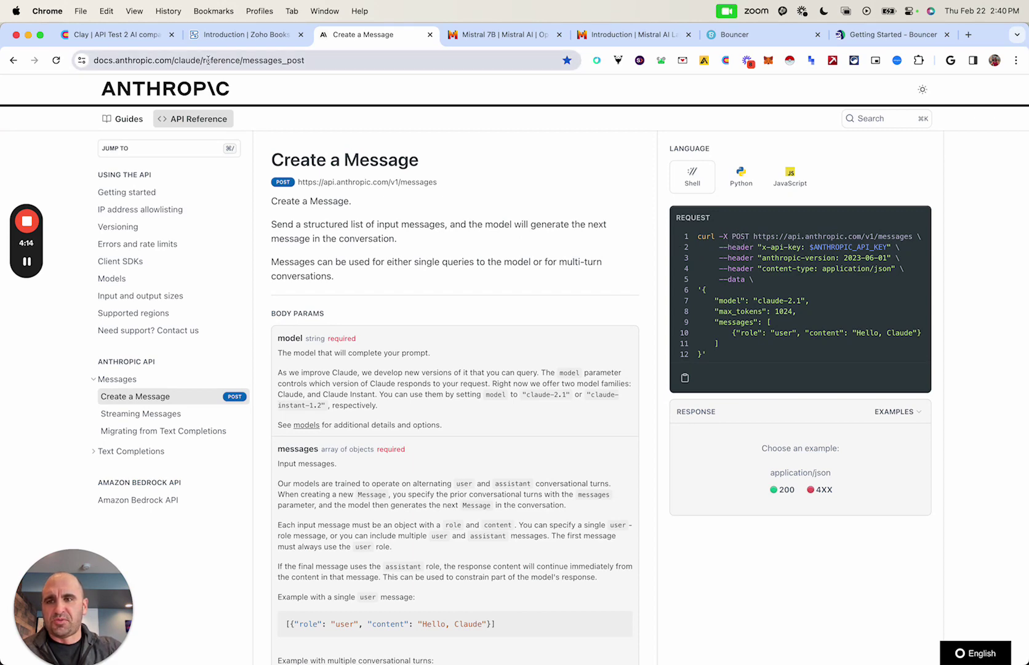
click(99, 33)
scroll(804, 223, up, 3)
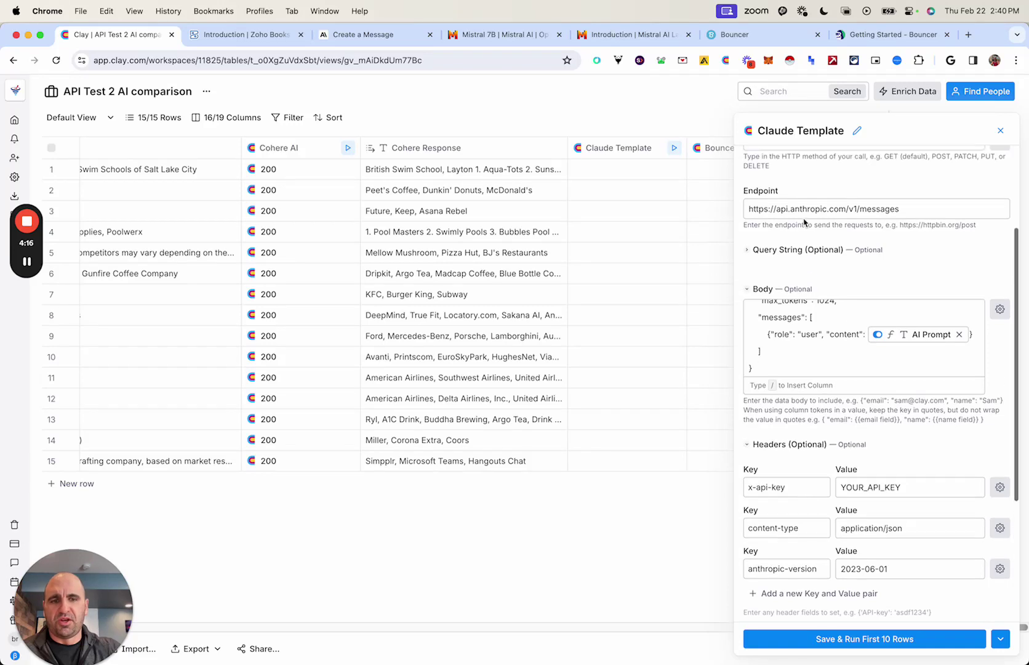
click(385, 35)
drag(752, 236, 903, 236)
click(907, 239)
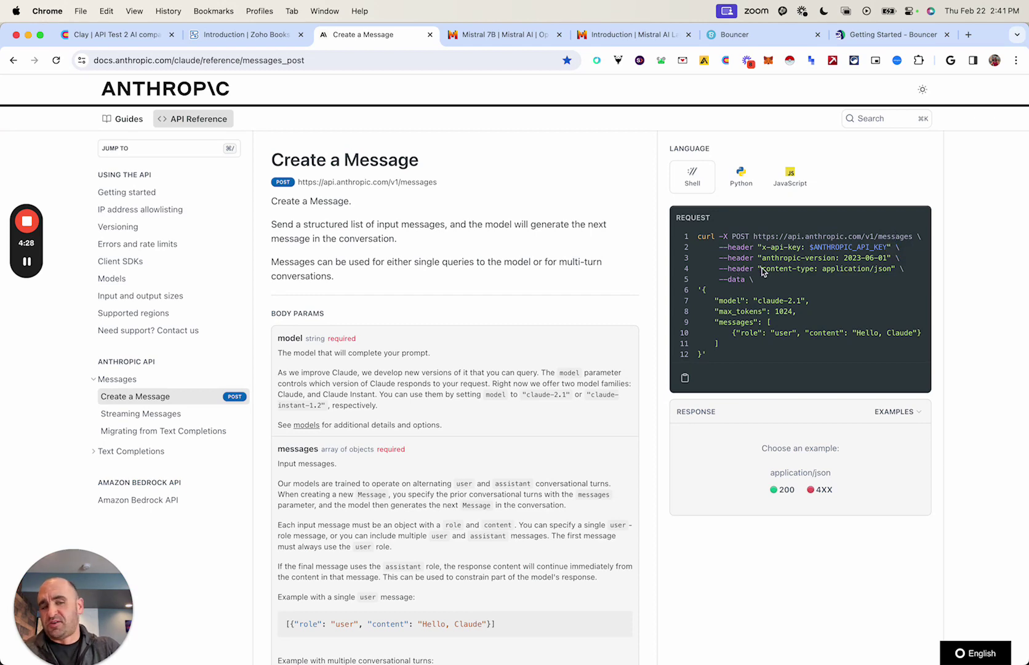
Compare the template's x-api-key header with the matching header in Anthropic's sample request.
click(108, 34)
scroll(854, 370, down, 5)
scroll(855, 370, down, 1)
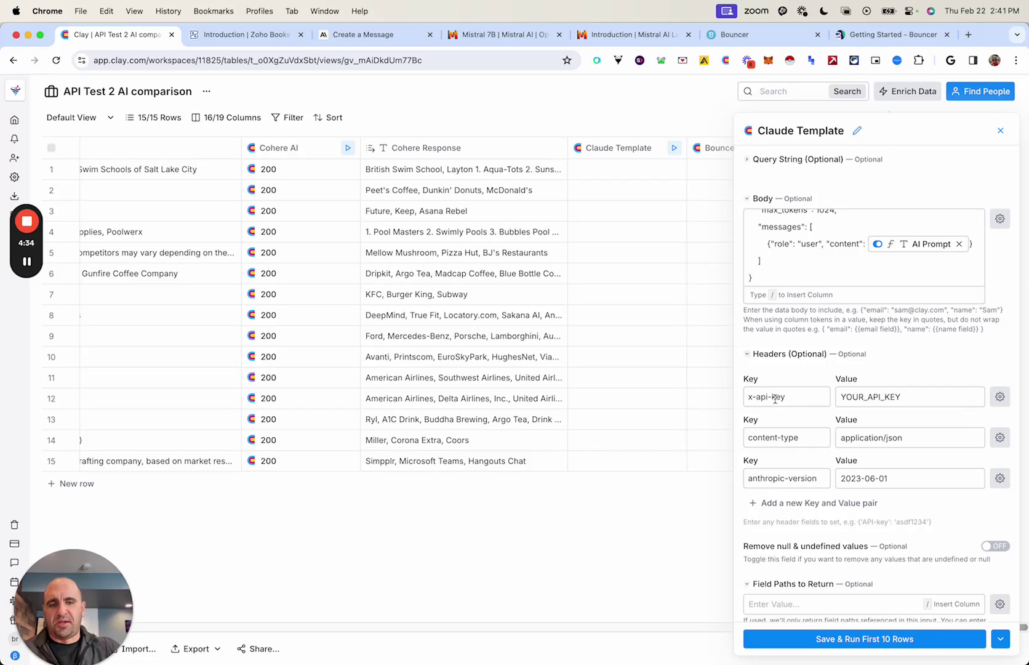
click(390, 39)
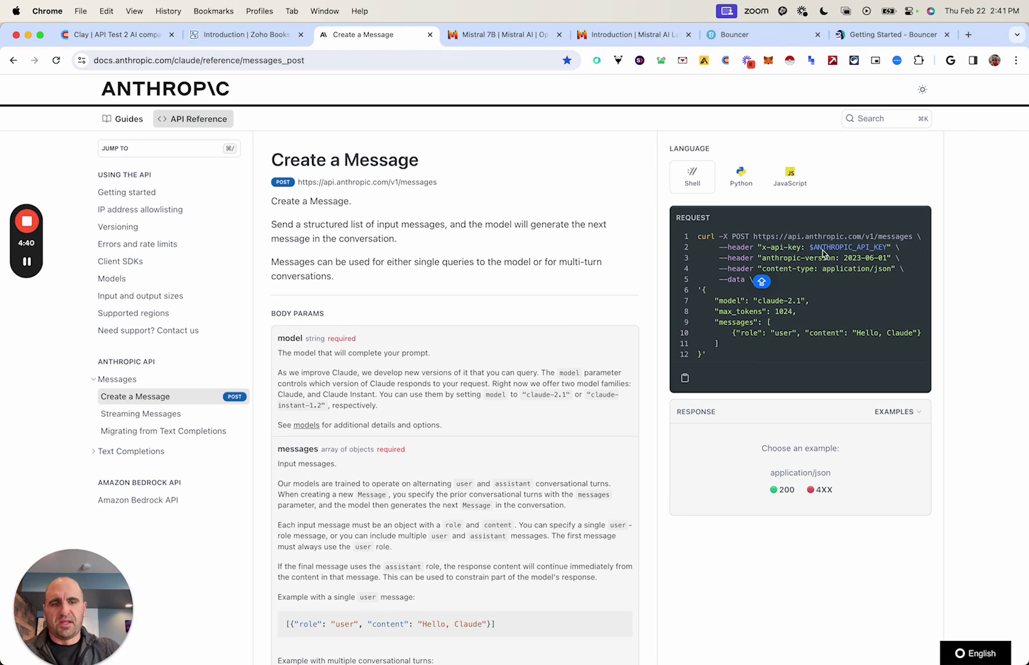
click(123, 34)
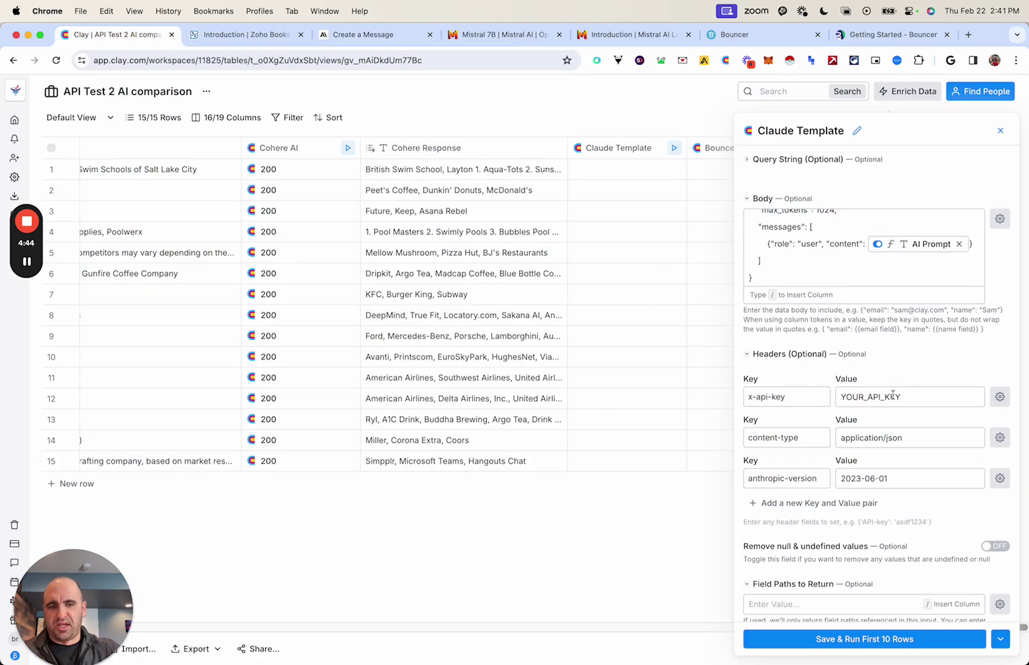
Check the template's anthropic-version key and value against the header in Anthropic's sample request.
click(383, 34)
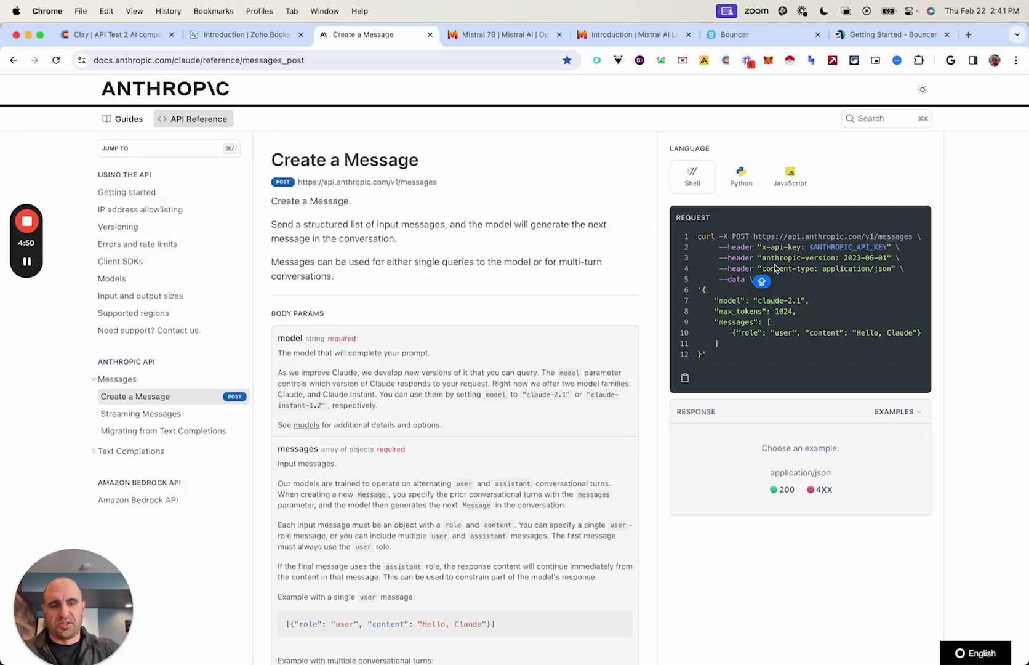
click(103, 36)
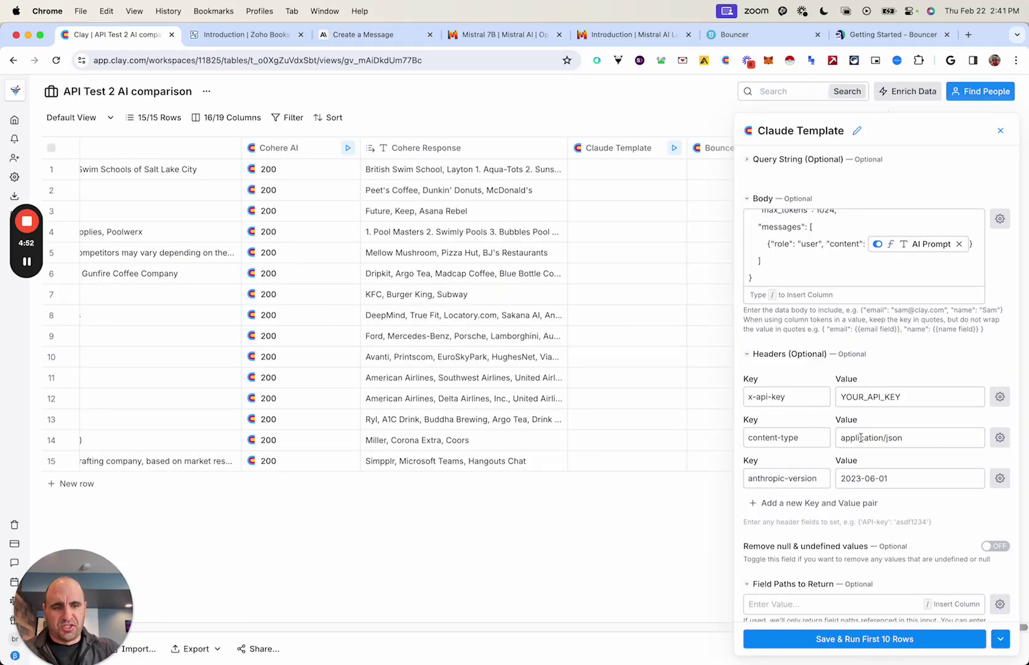
scroll(859, 438, down, 1)
drag(900, 444, 842, 447)
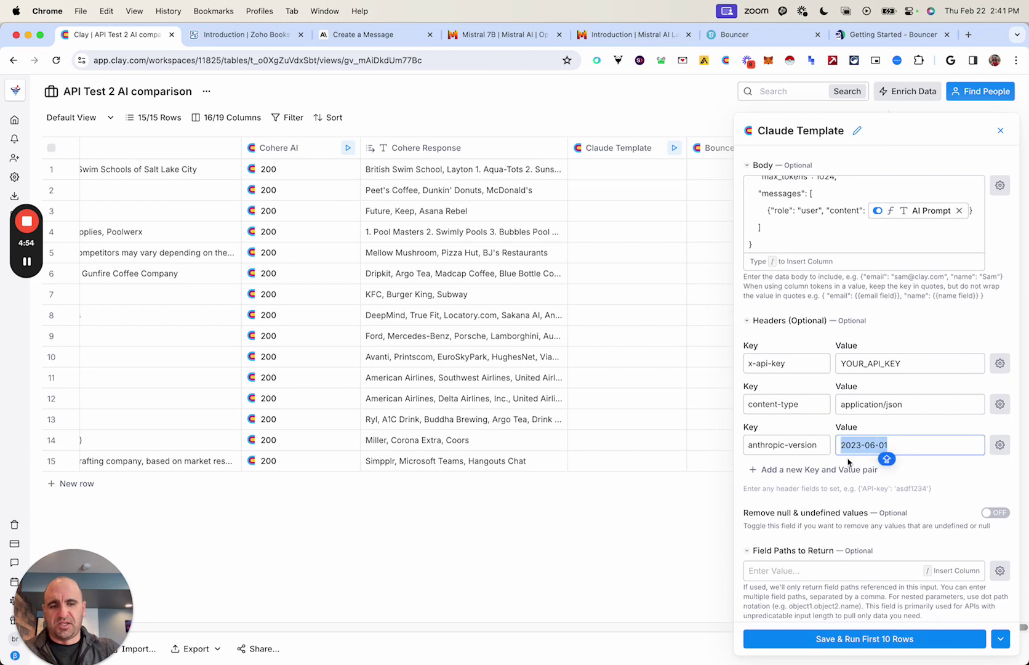
click(786, 444)
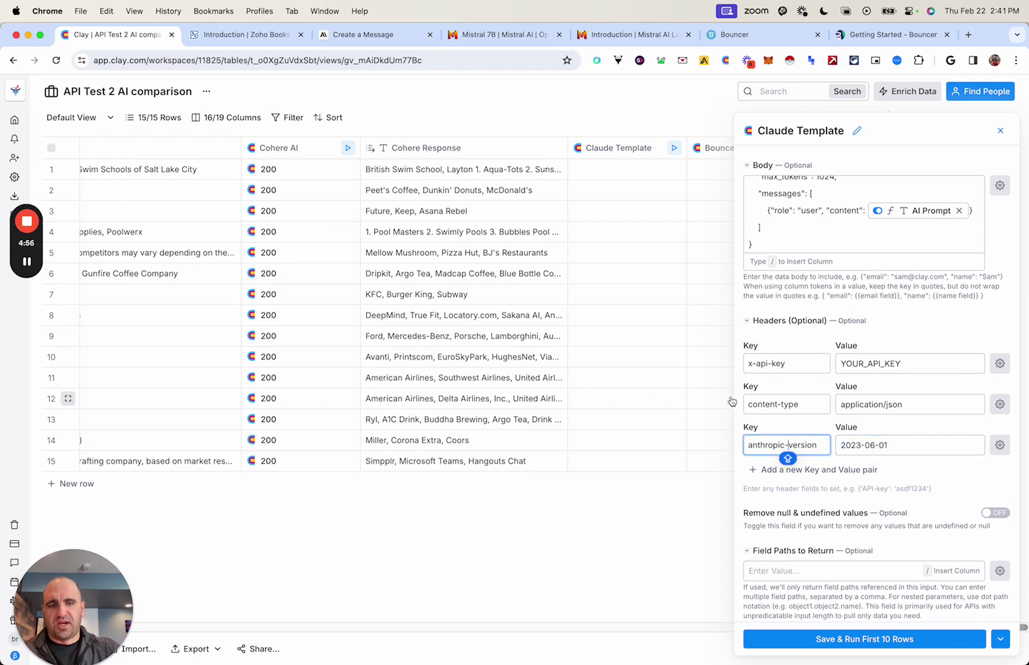
click(249, 35)
click(361, 35)
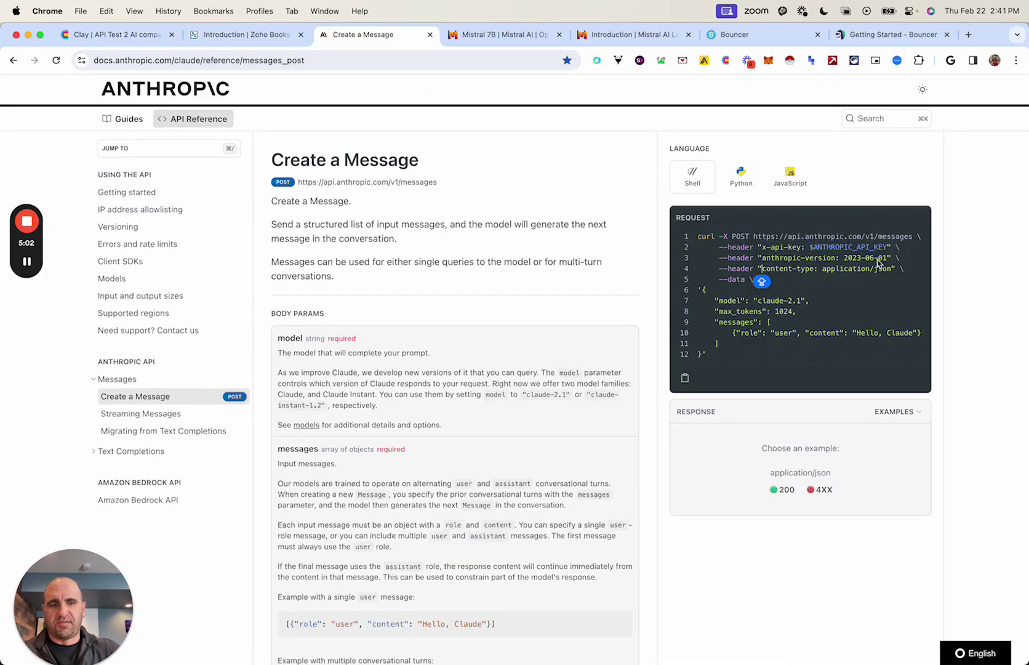
click(103, 38)
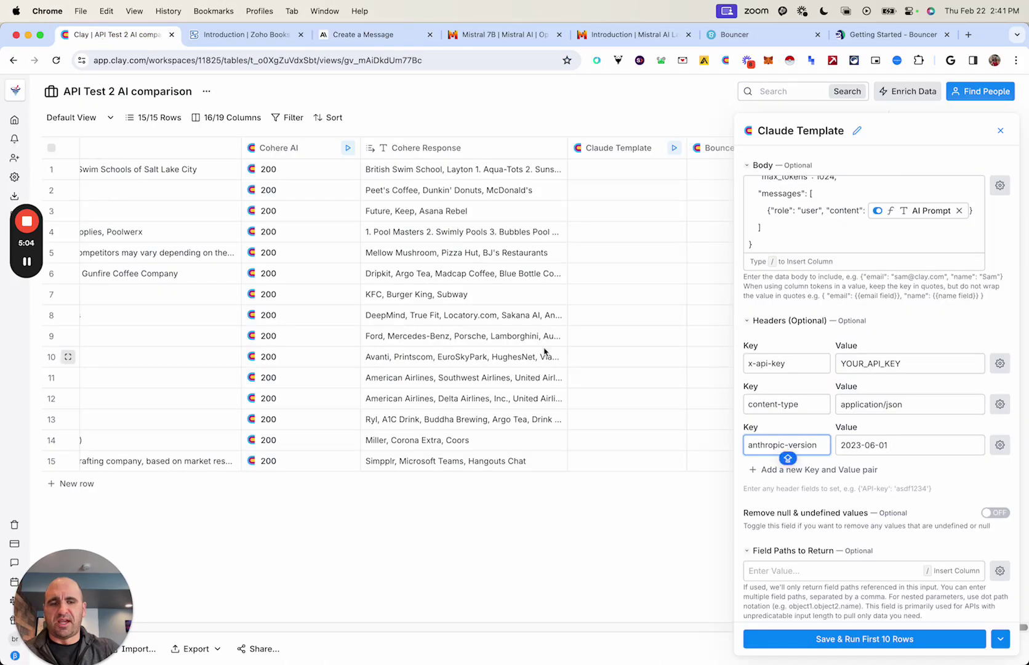
Check the template's content-type header value against the header lines in Anthropic's reference.
click(918, 402)
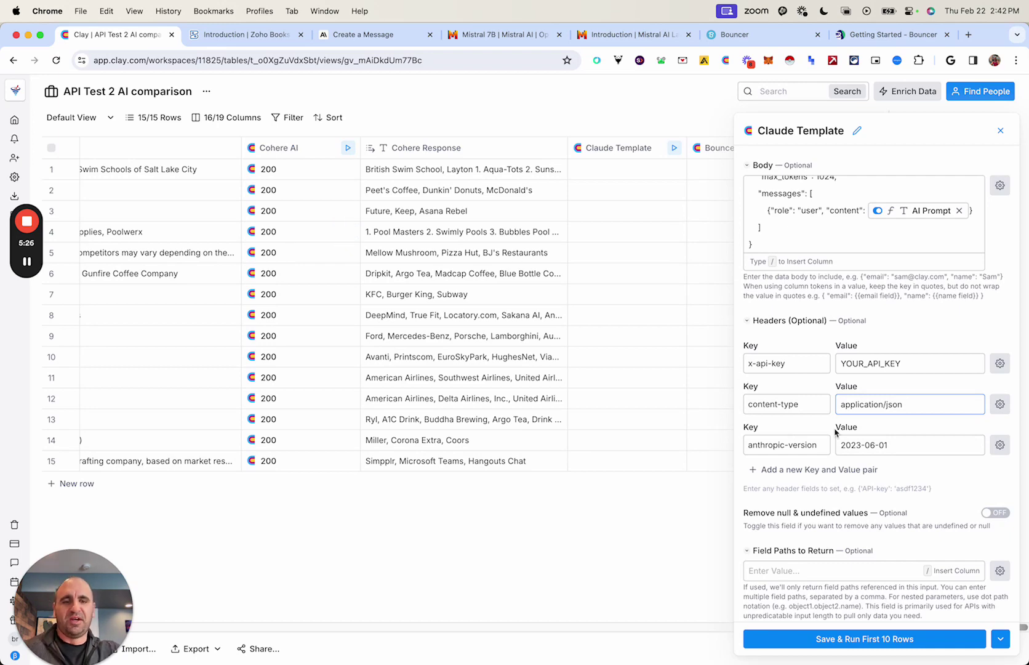
click(398, 35)
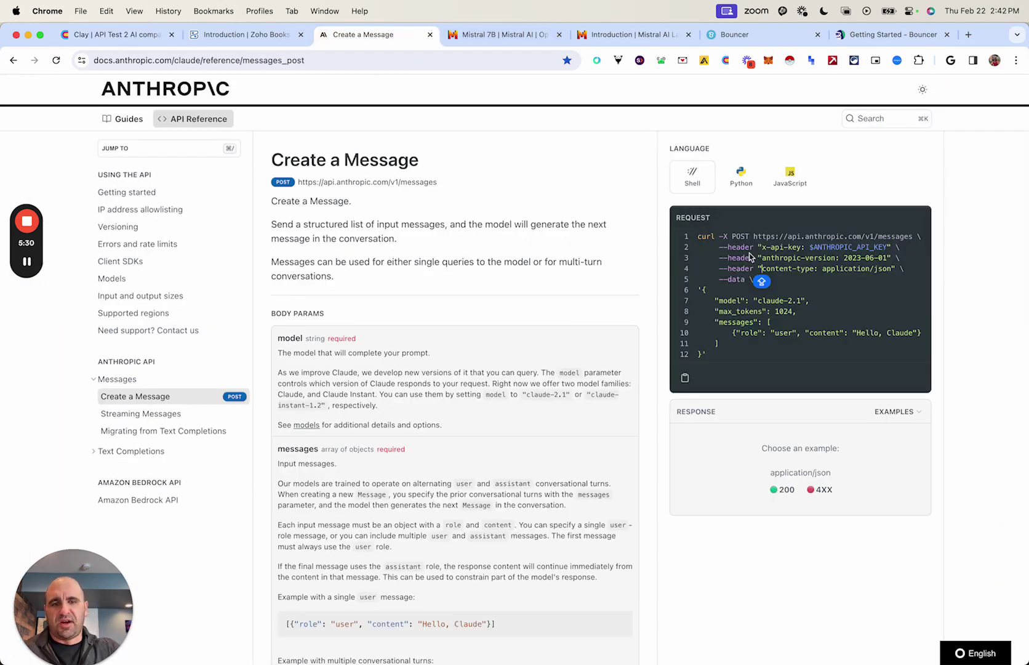
click(117, 35)
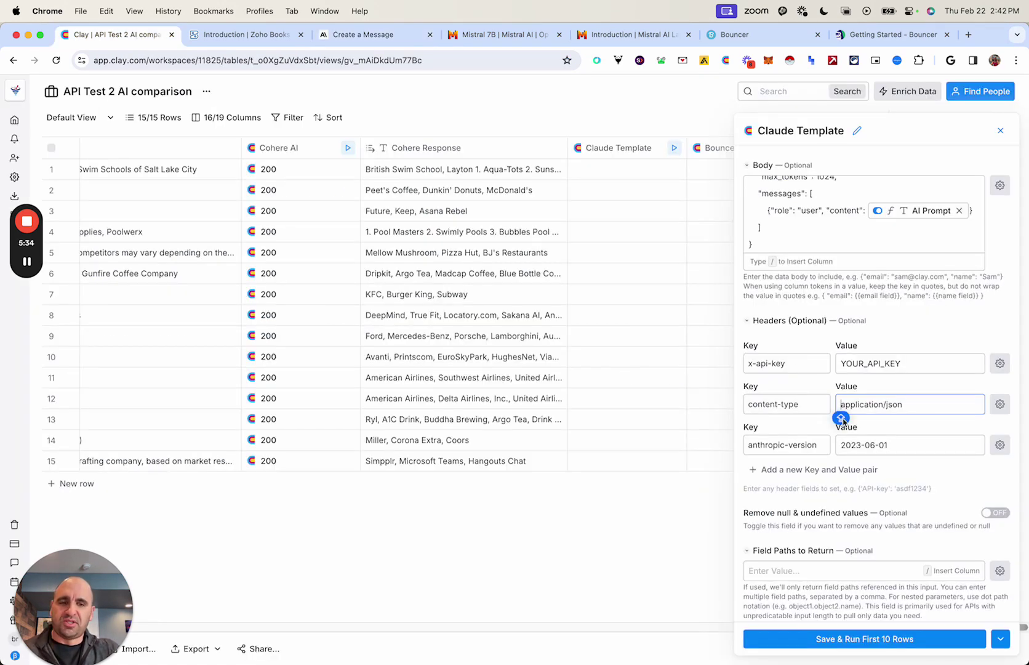
click(367, 35)
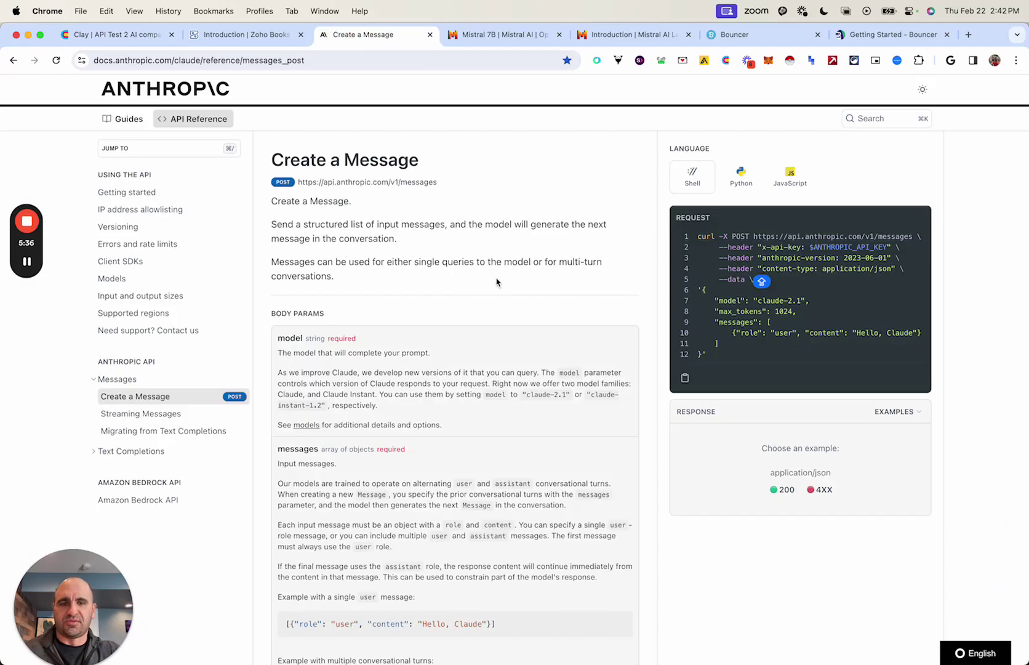
click(125, 41)
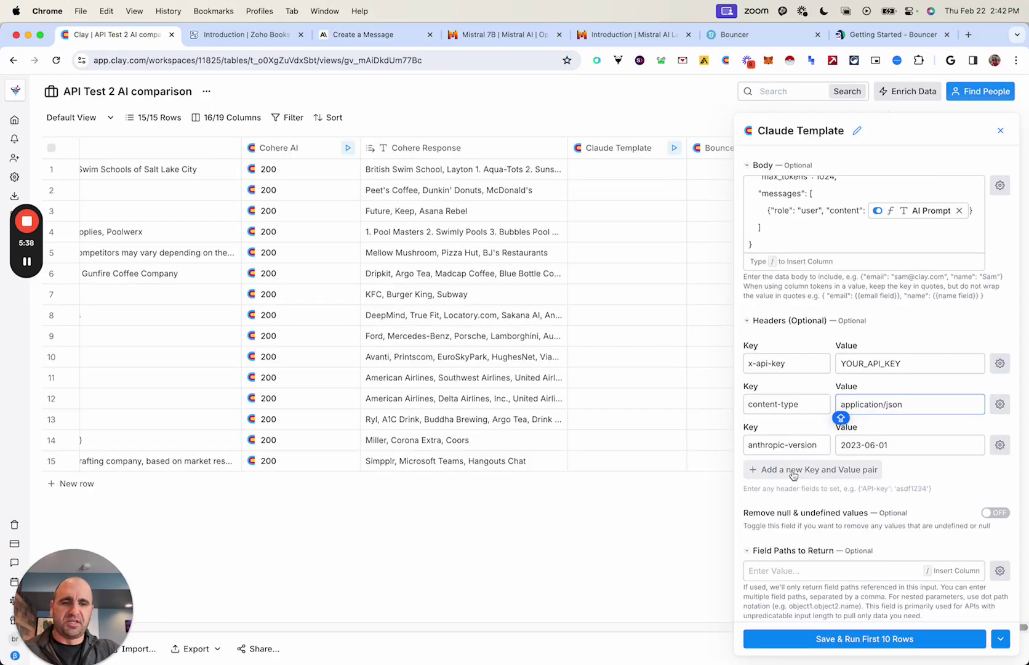
Expand and collapse the template's Query String section, and return to Anthropic's Create a Message reference for comparison.
scroll(792, 471, down, 1)
scroll(792, 471, up, 5)
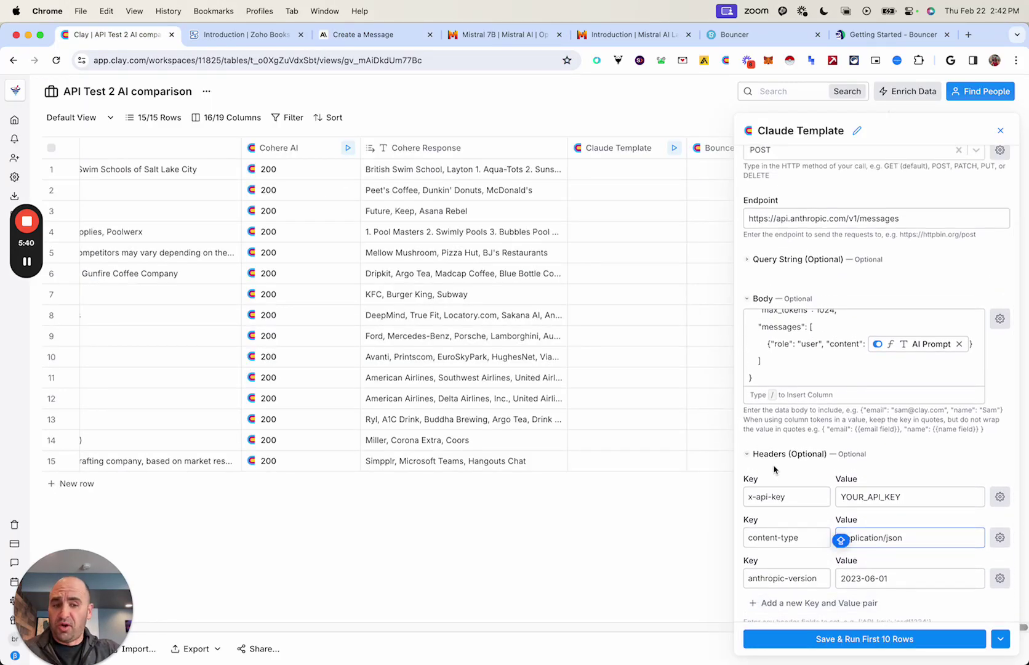
scroll(779, 471, up, 4)
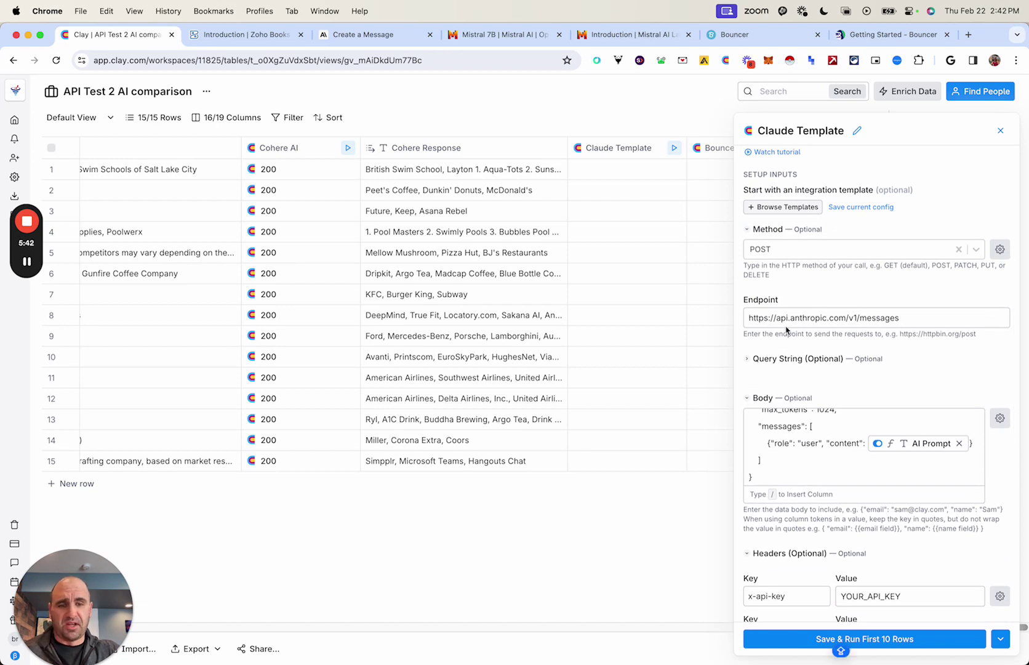
click(766, 361)
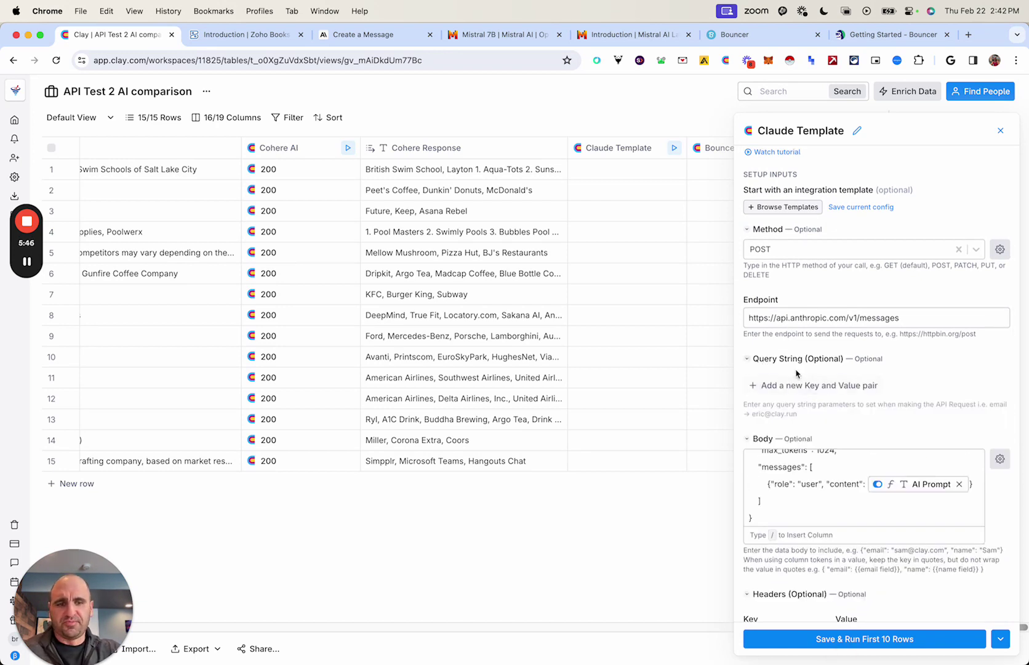
click(792, 362)
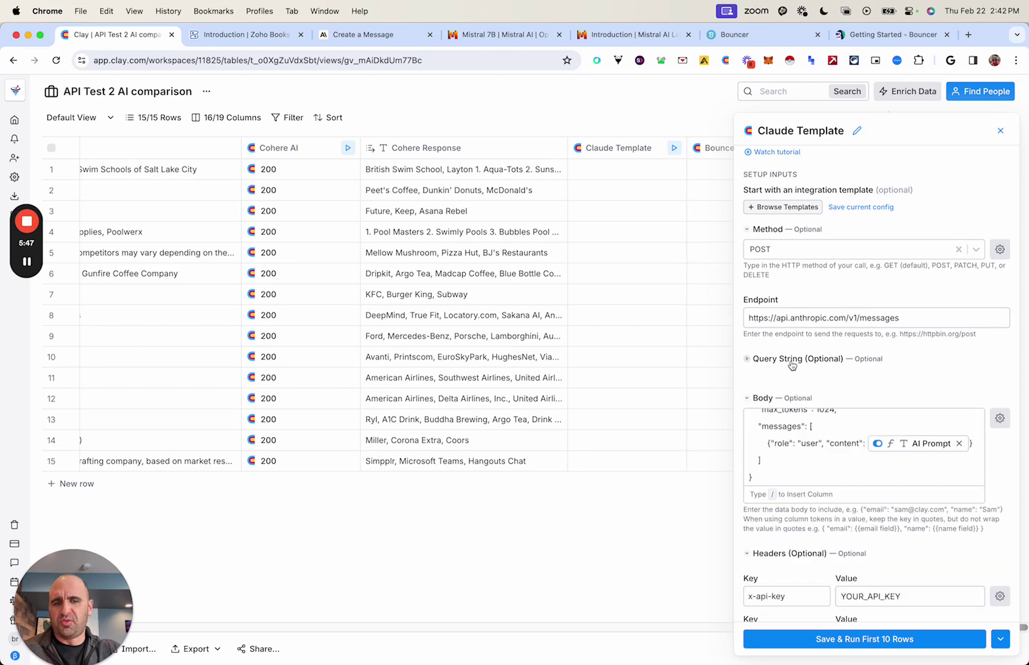
click(387, 35)
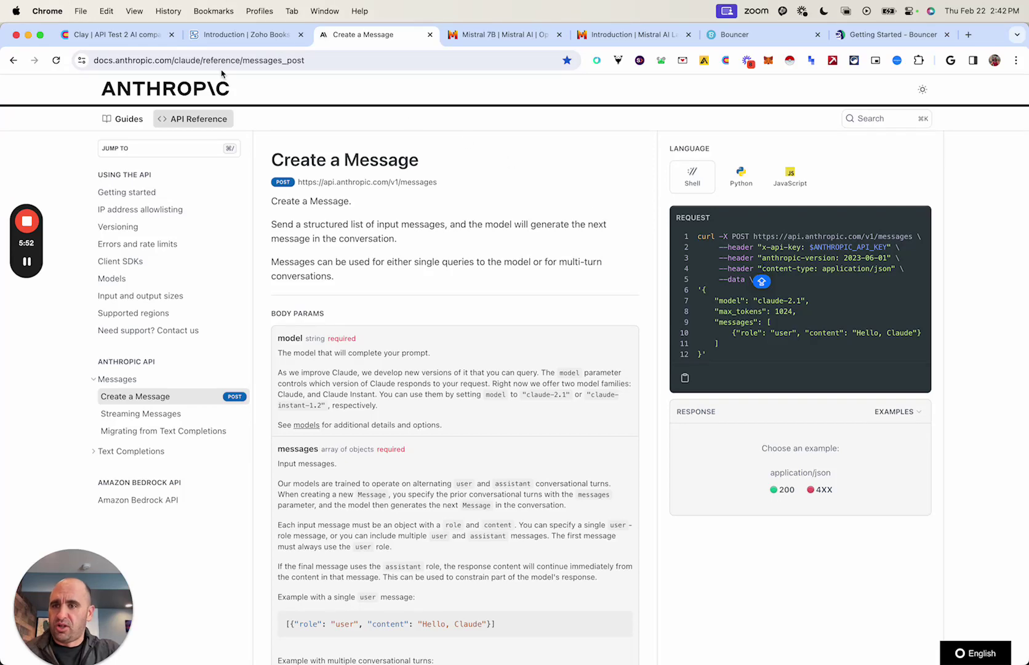
Review the Claude Template's endpoint and request body in Clay, and open Mistral AI's documentation introduction.
click(114, 36)
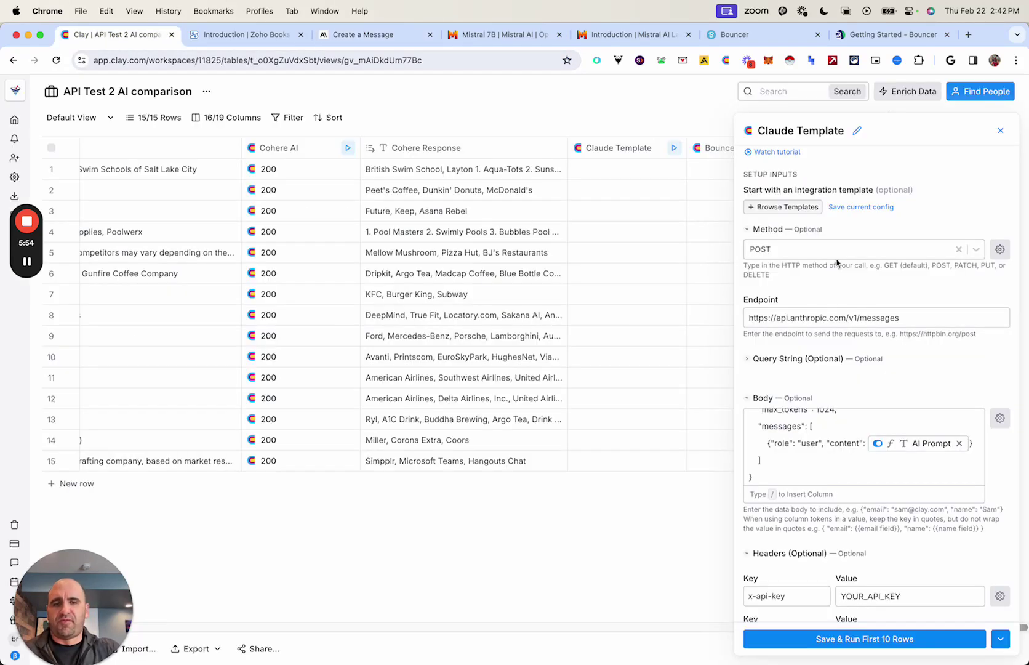
scroll(841, 438, up, 3)
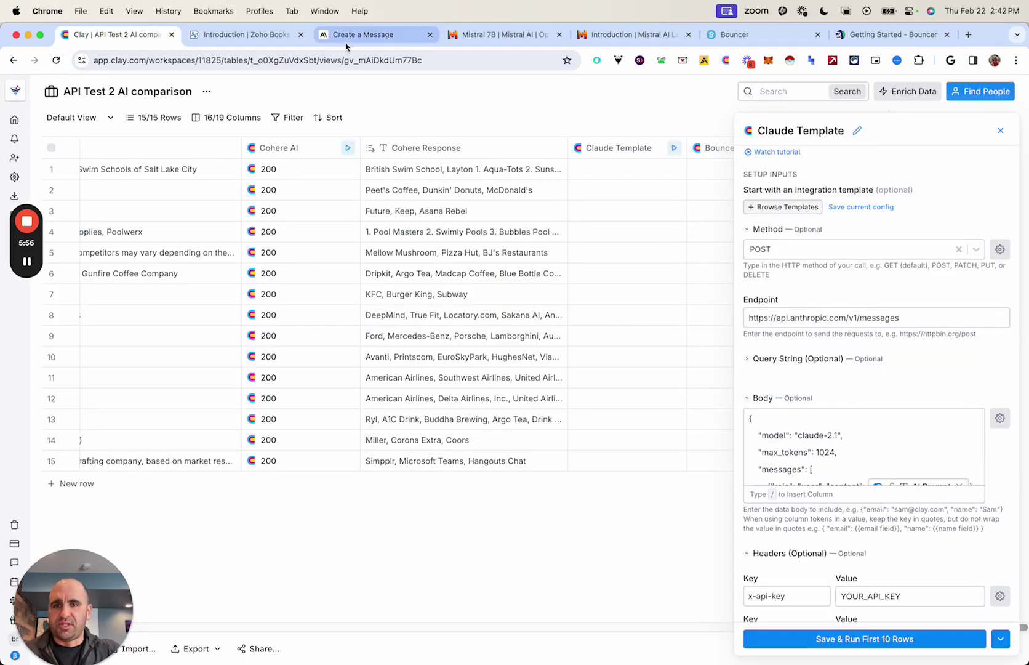
click(348, 37)
click(496, 36)
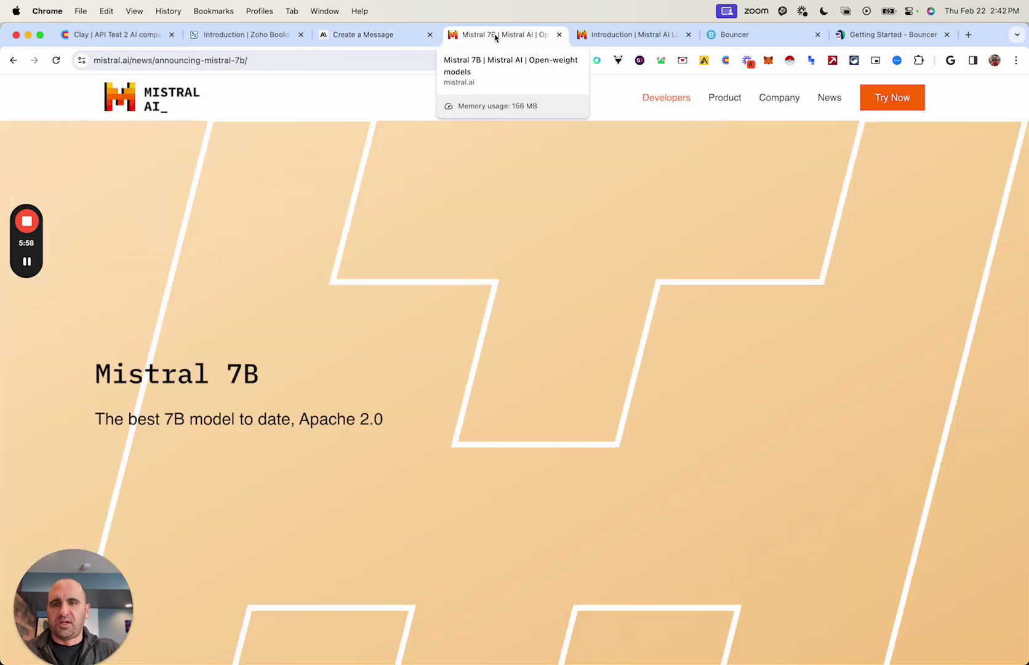
click(602, 35)
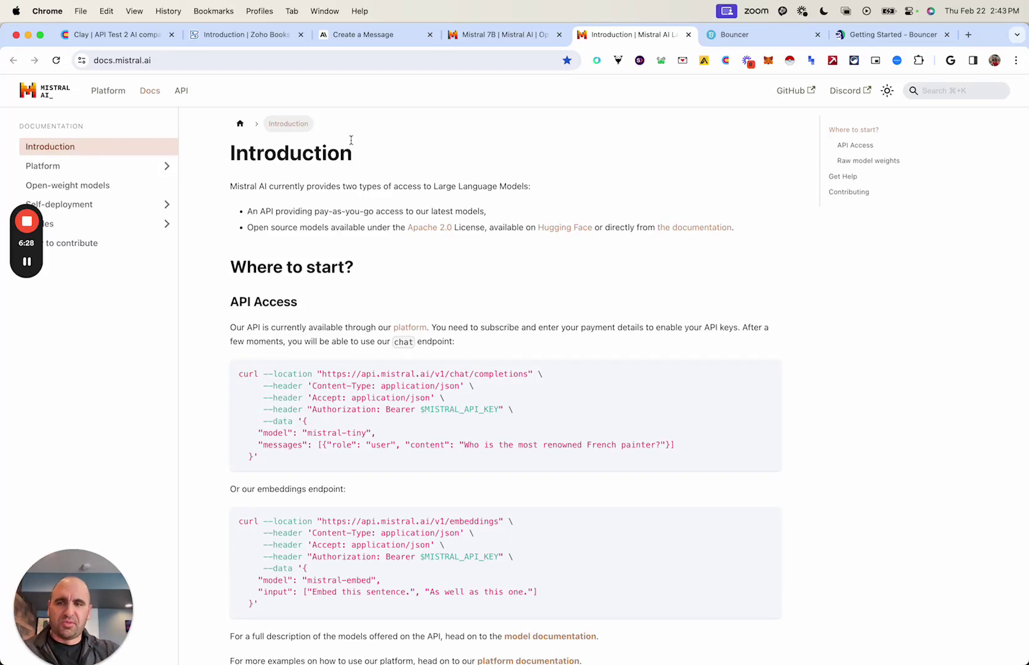
Look over the Zoho Books API documentation and return to the API Access section of Mistral's introduction.
click(242, 37)
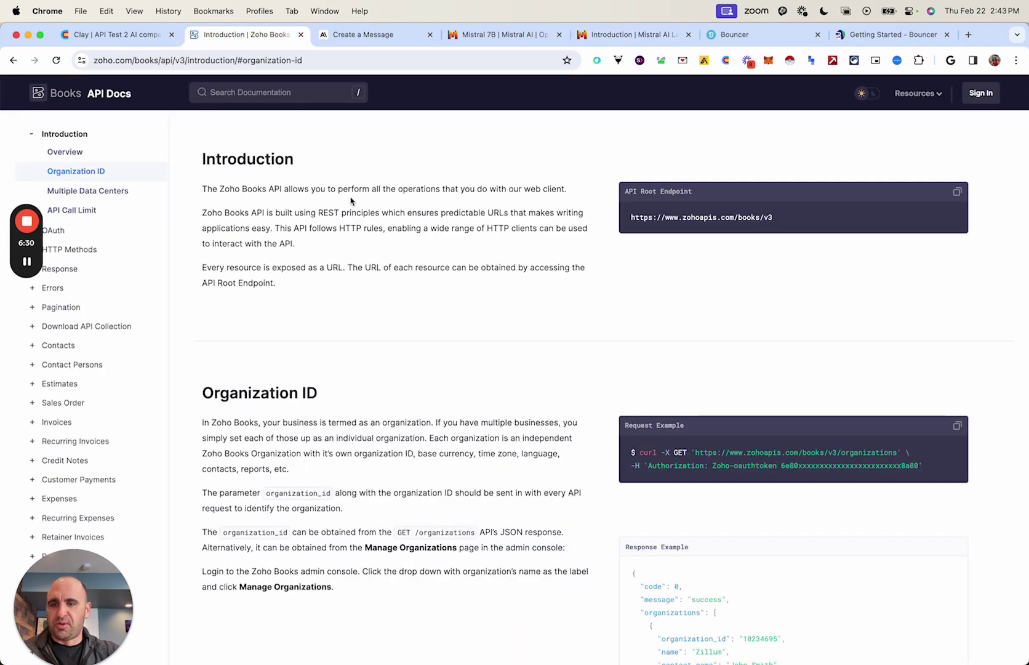
click(492, 35)
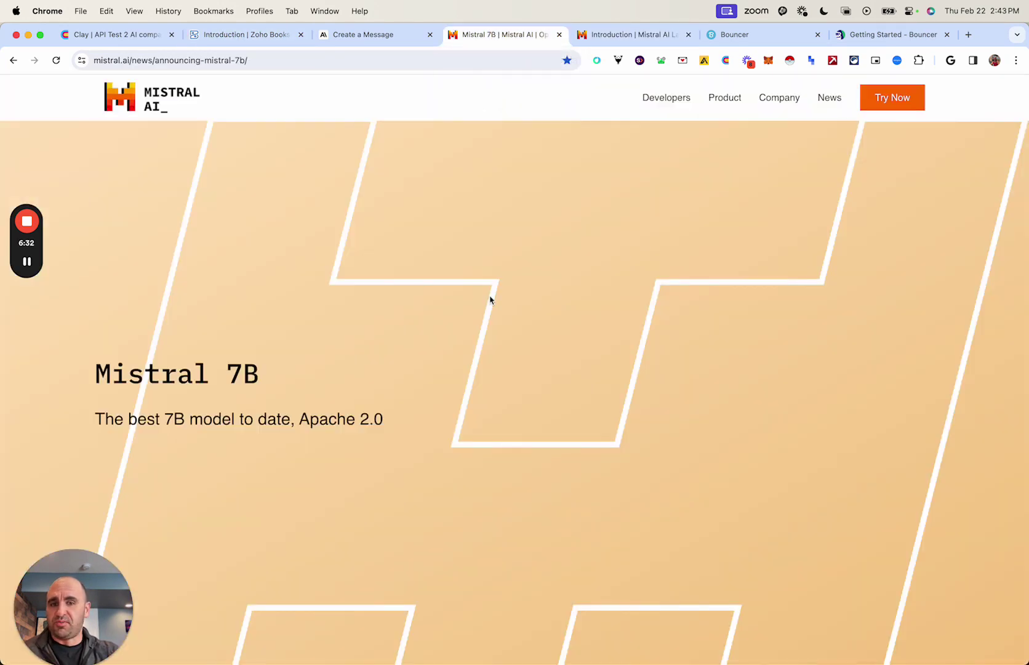
click(657, 37)
scroll(630, 262, down, 1)
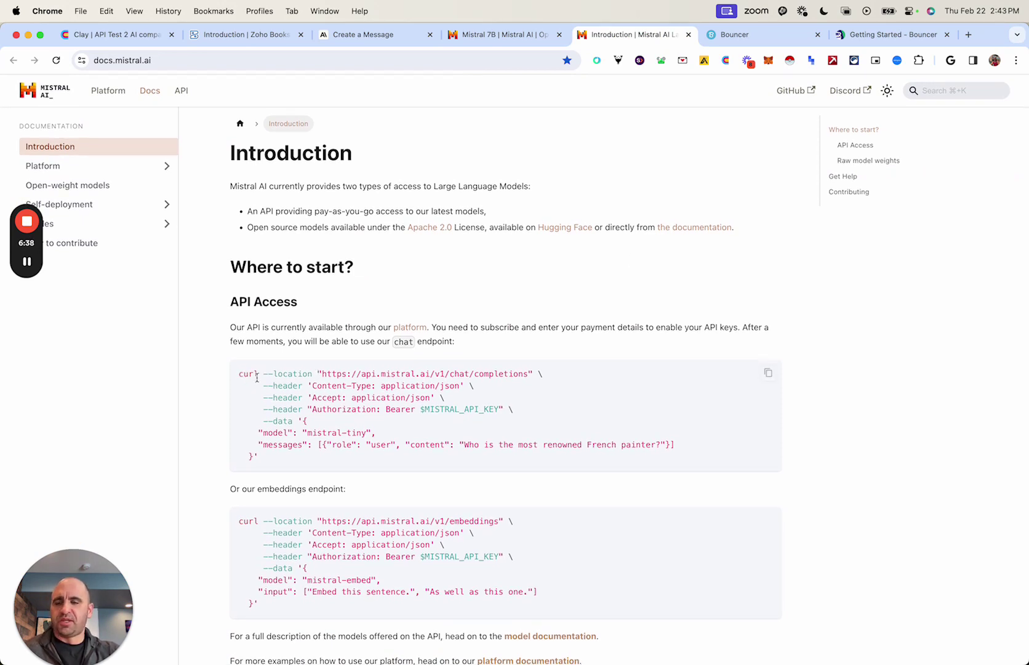
Close the Claude Template settings in Clay and return to the chat completions sample in Mistral's documentation.
click(130, 35)
click(1000, 132)
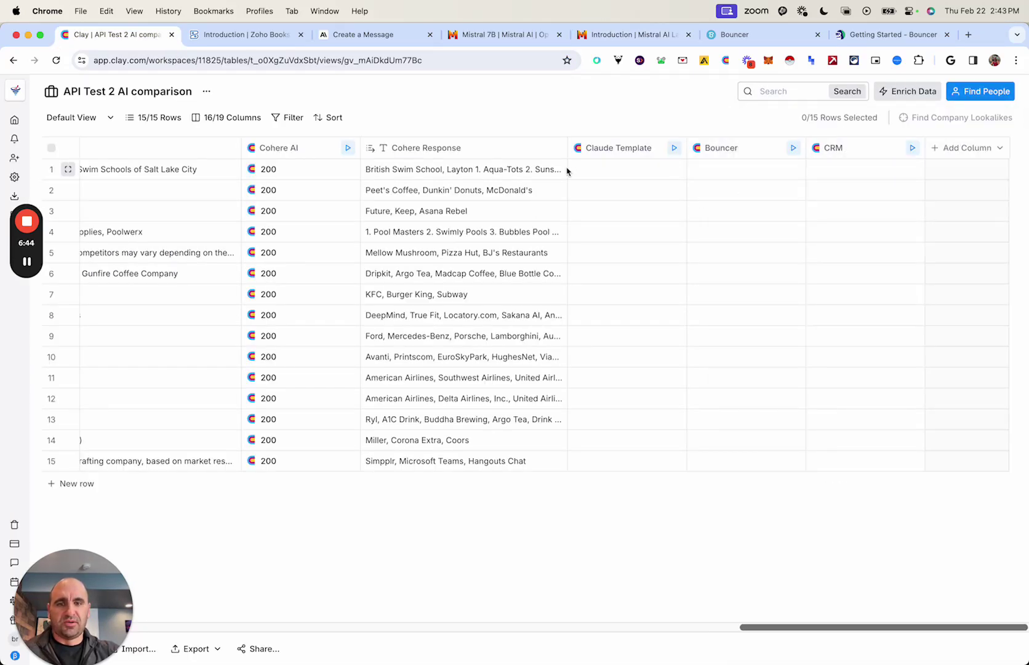
click(504, 37)
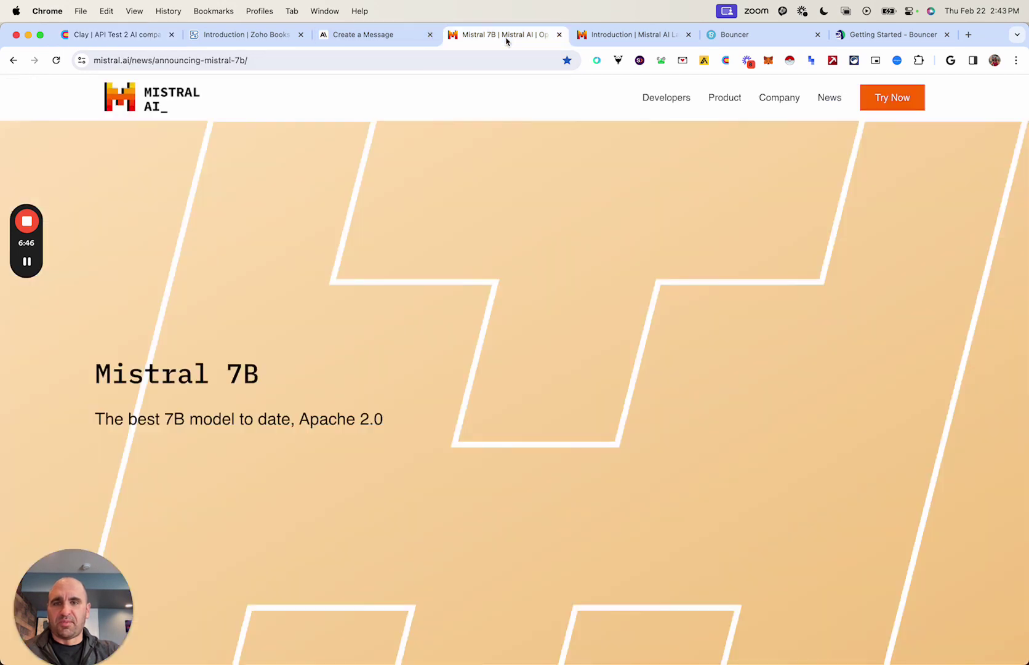
click(610, 41)
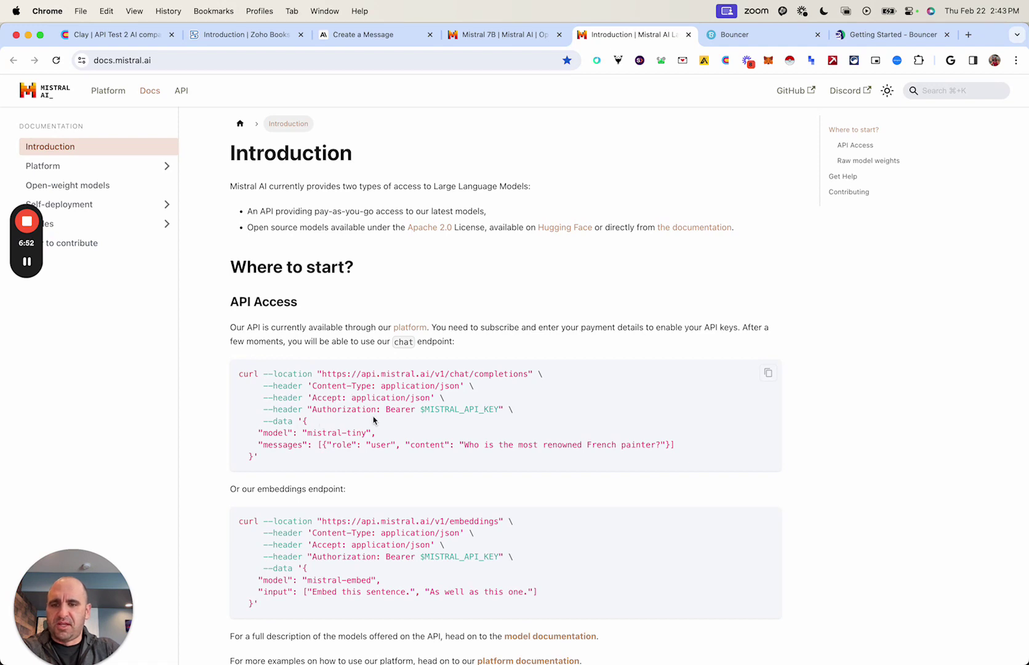
Open the HTTP API enrichment setup for a new column in the Clay table.
click(135, 39)
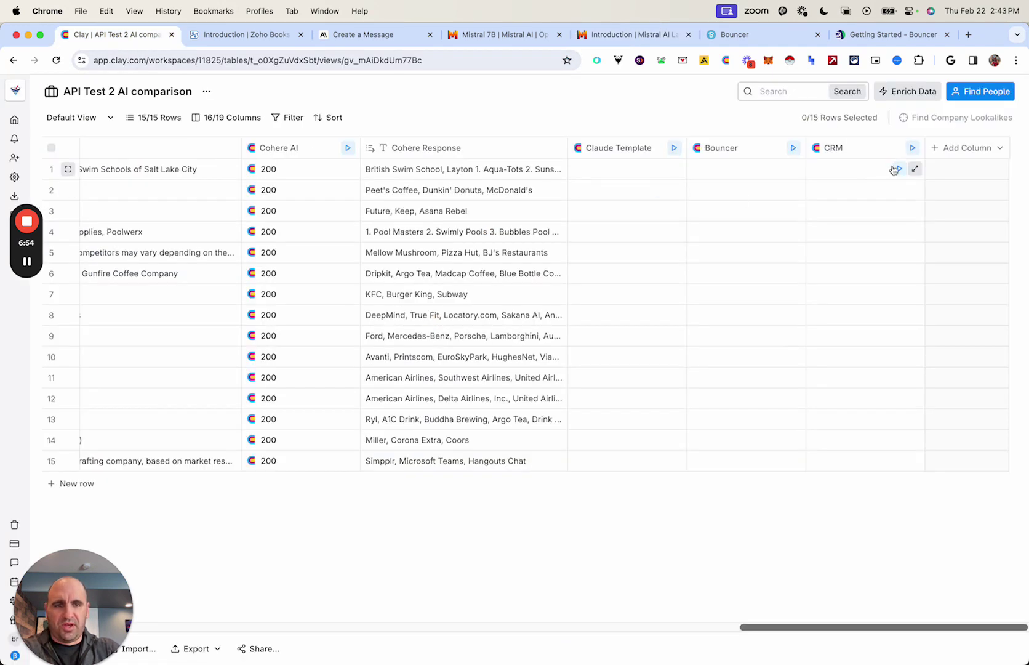
click(960, 147)
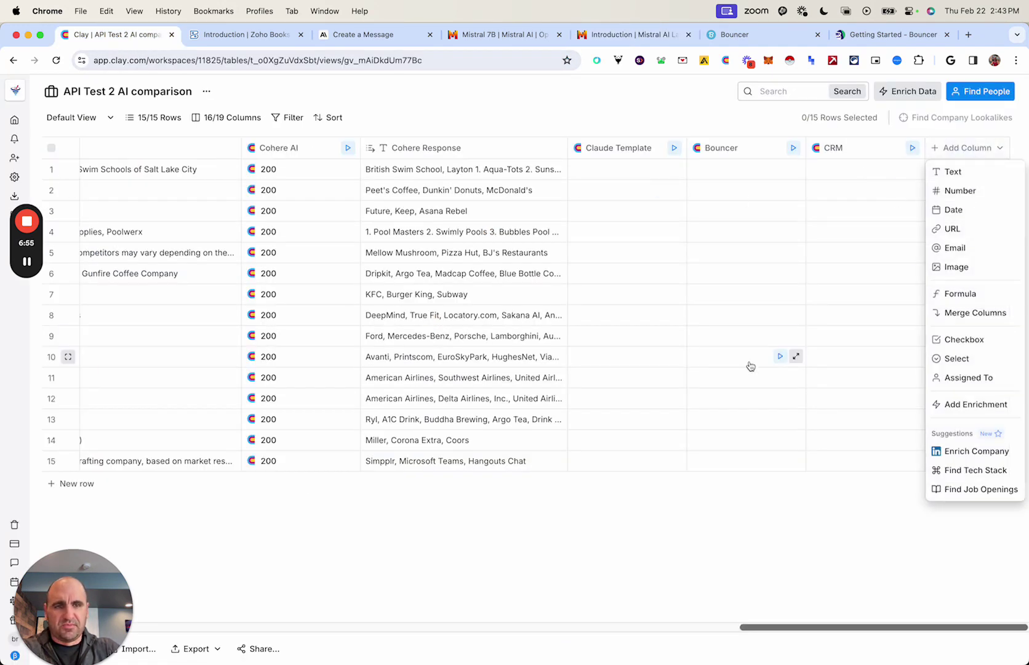
click(966, 404)
click(523, 349)
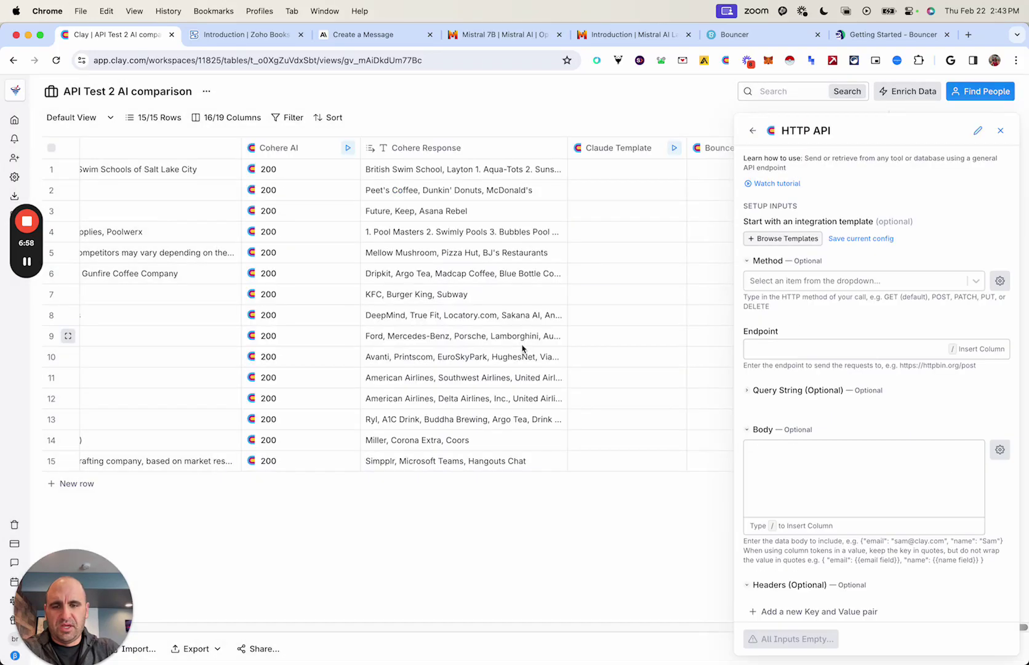
Browse the HTTP API template list, close it, and look through the blank setup inputs.
click(791, 239)
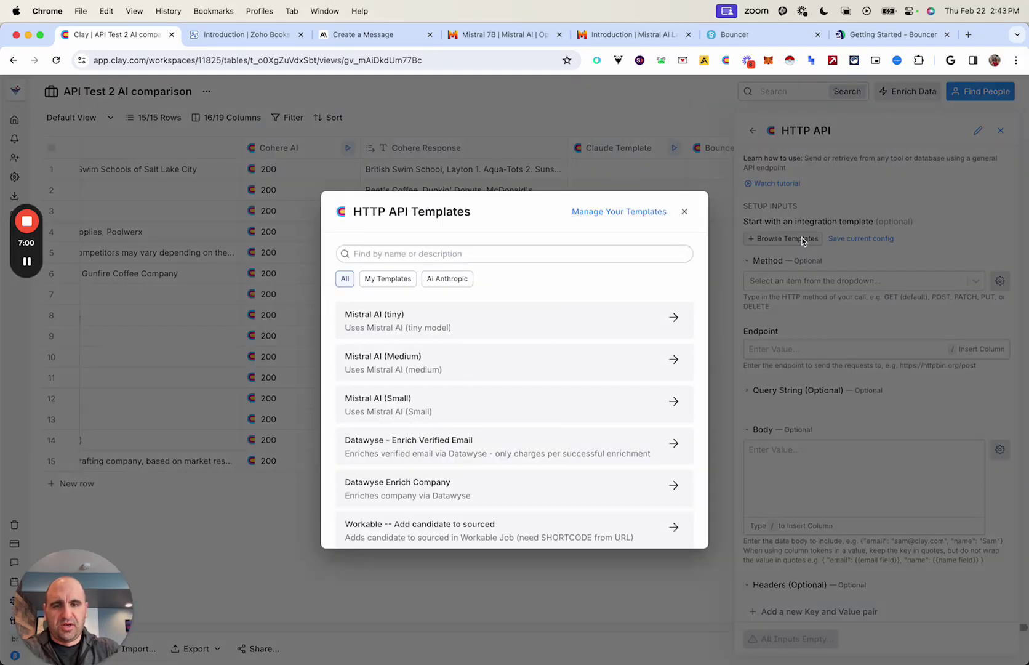
click(688, 212)
scroll(772, 453, down, 5)
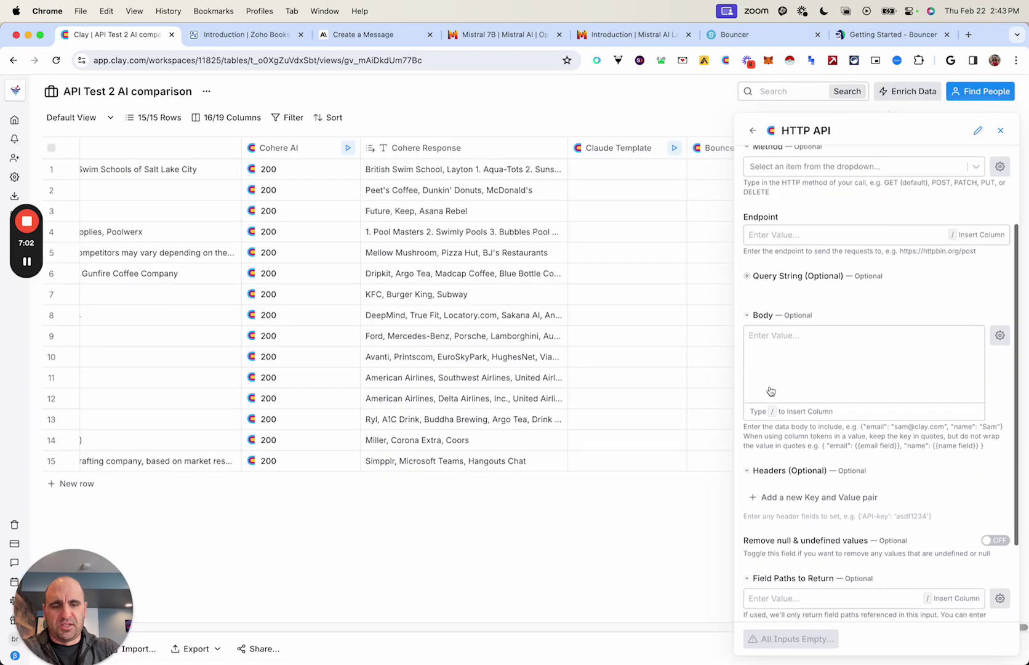
scroll(772, 452, down, 2)
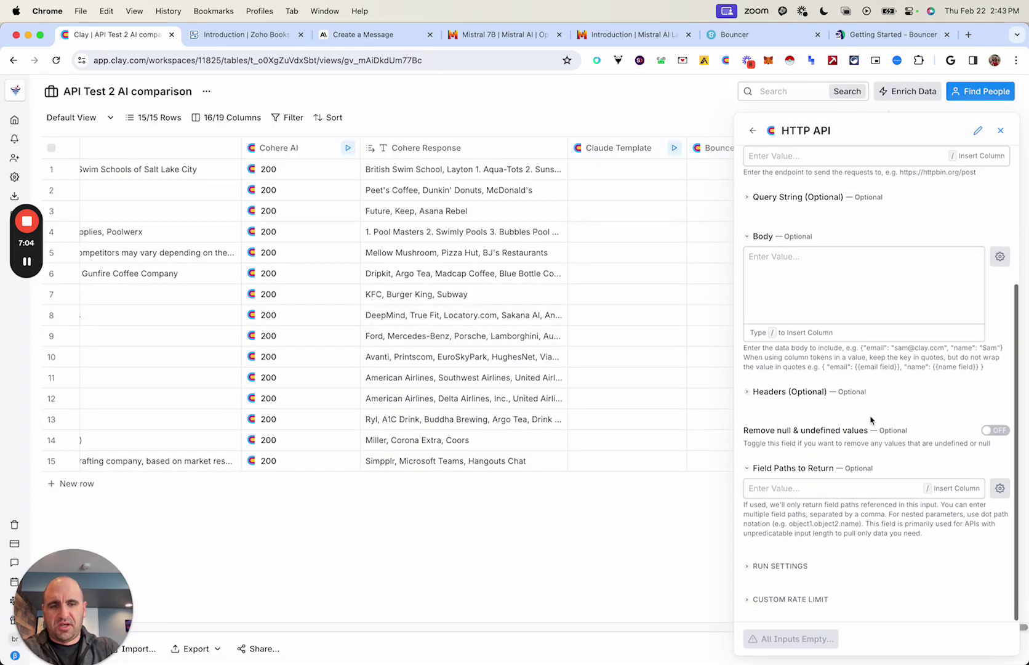
scroll(869, 415, up, 5)
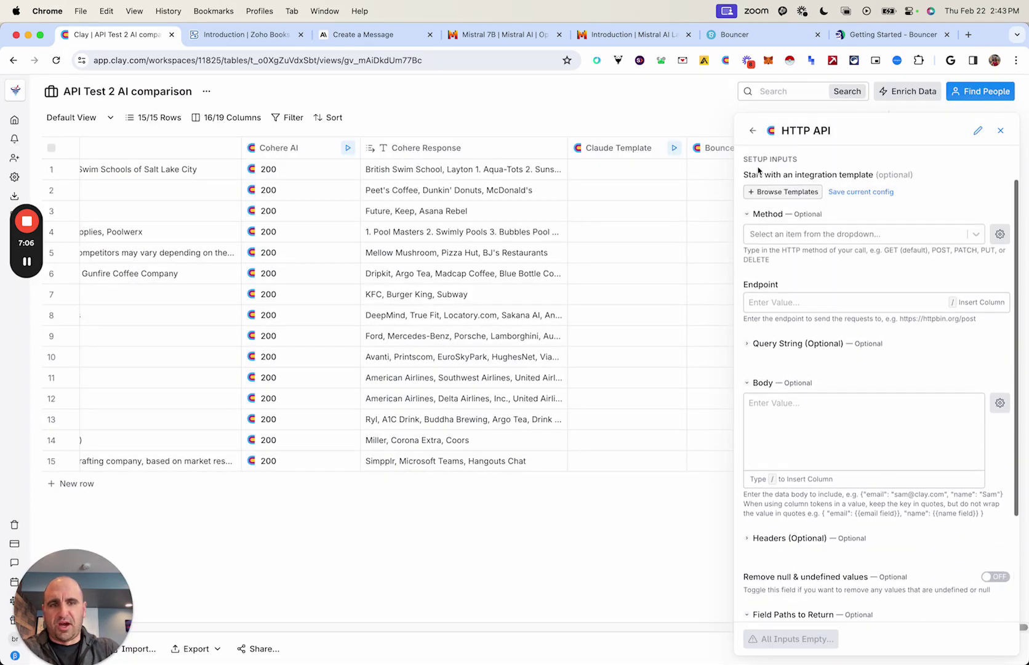
Examine the Content-Type and Accept headers in Mistral's chat completions sample request.
click(610, 35)
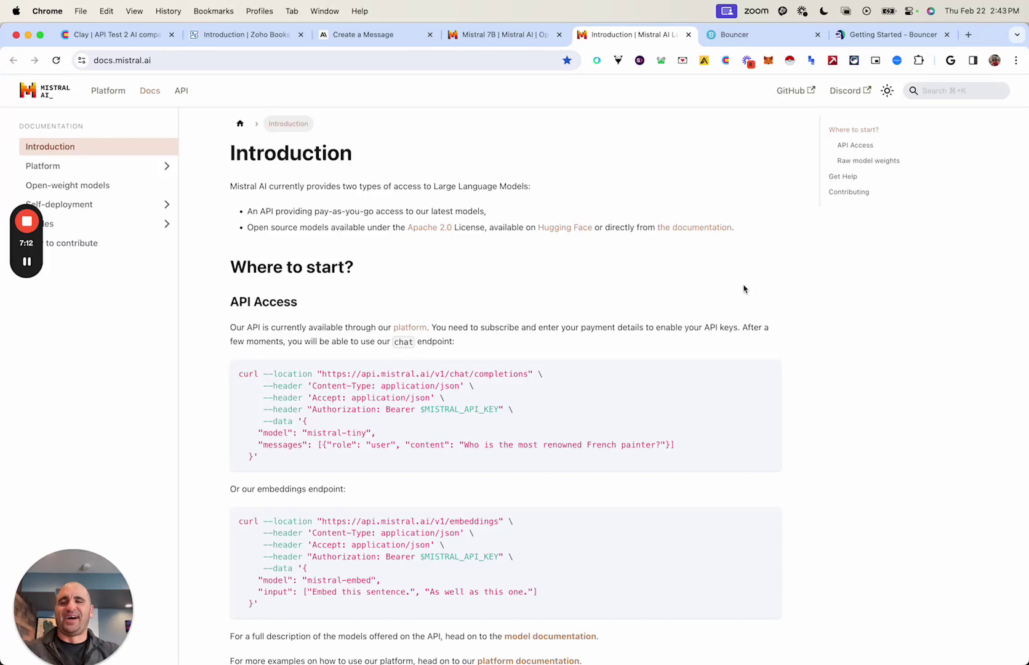
drag(310, 385, 369, 386)
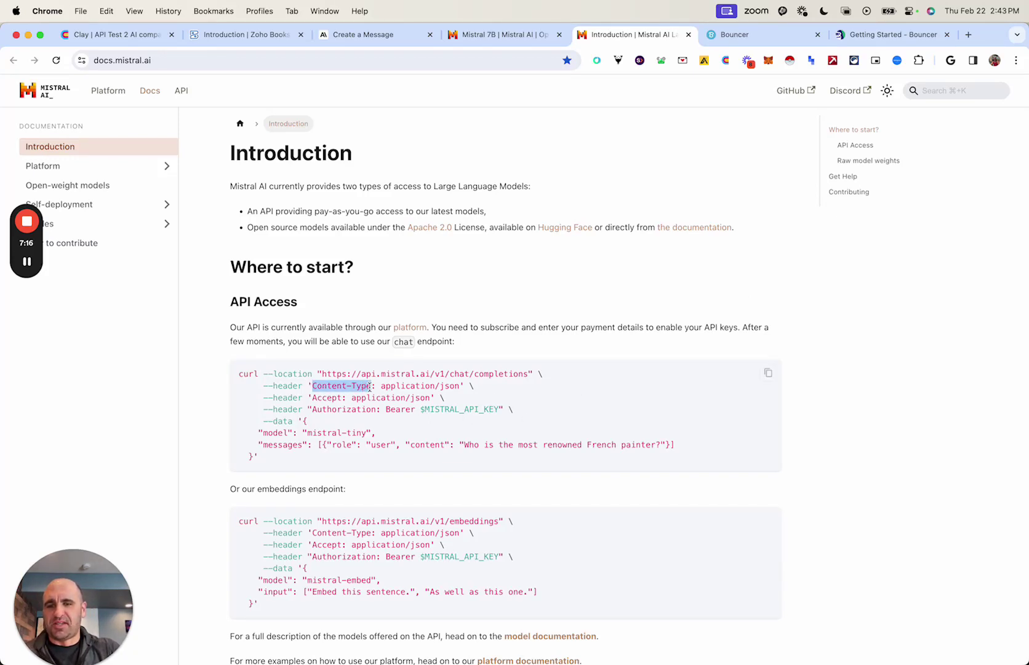
drag(316, 397, 431, 399)
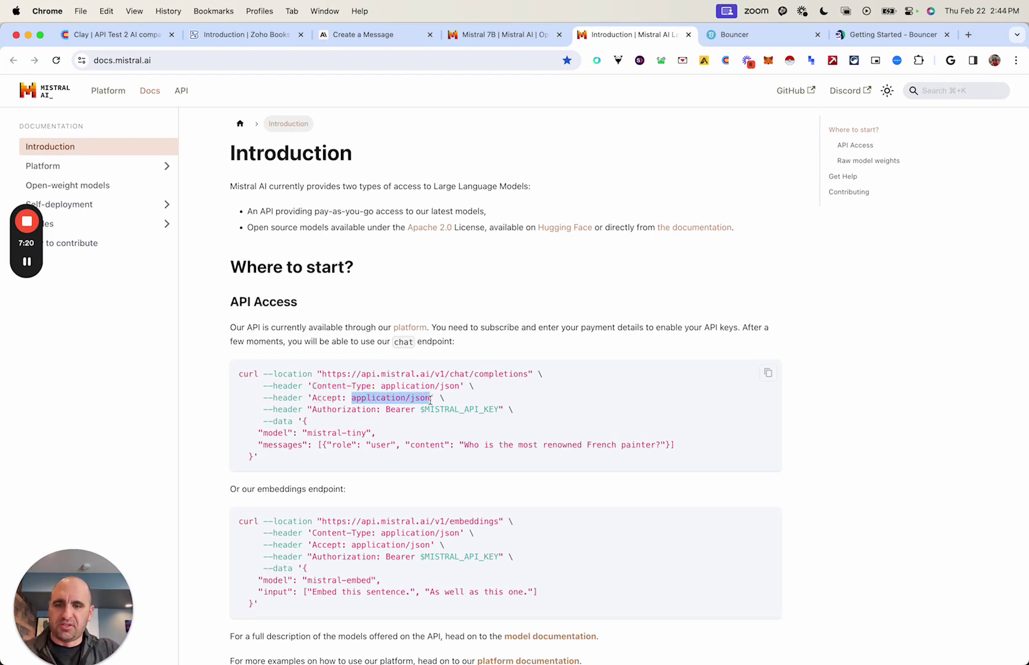
Open the Claude Template column's settings in Clay and view its header key and value pairs.
click(132, 35)
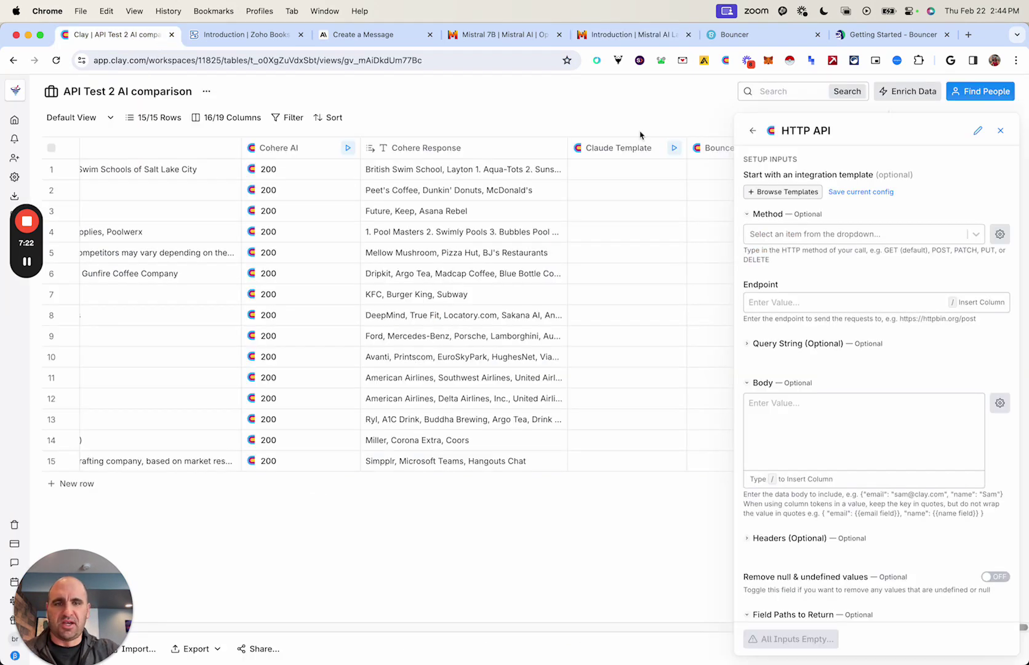
click(626, 151)
scroll(865, 424, down, 5)
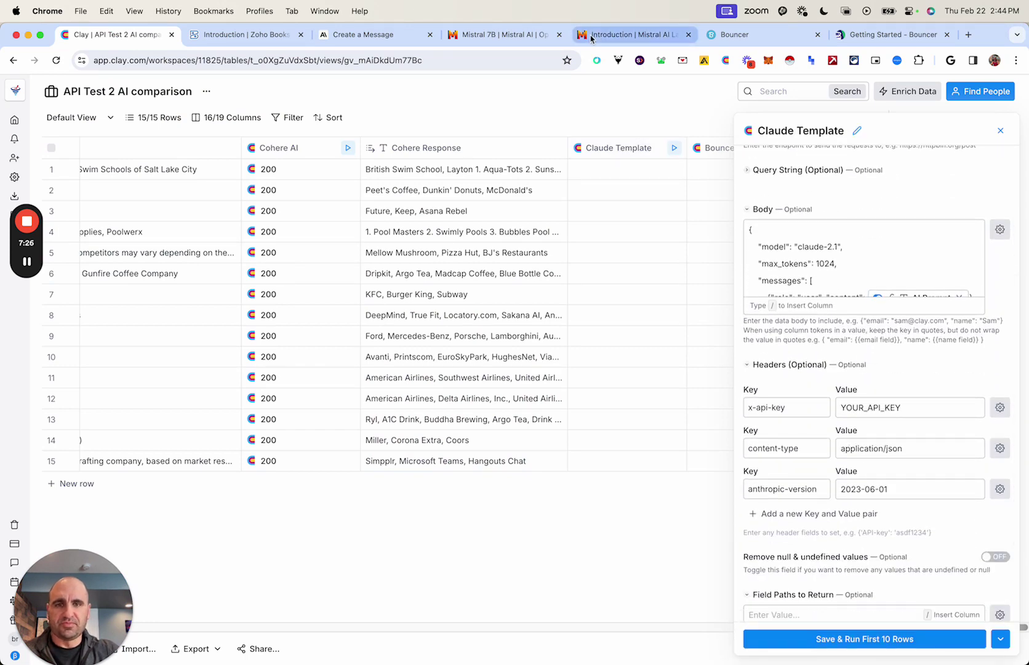
Examine the Authorization header's Bearer value and API key placeholder in Mistral's chat completions sample.
click(612, 36)
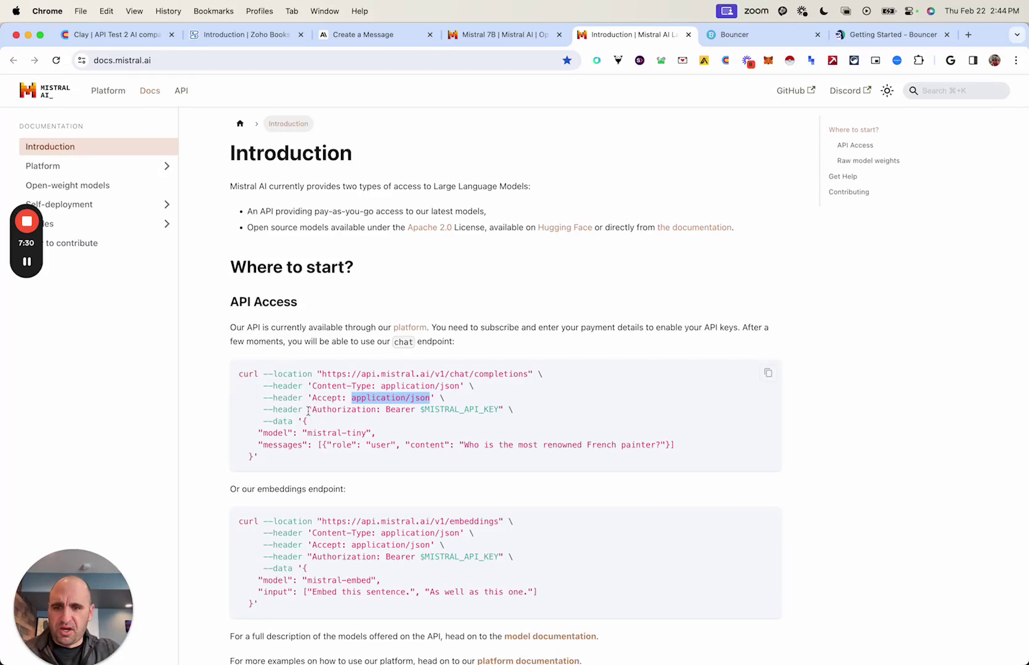
drag(385, 410, 495, 420)
click(423, 411)
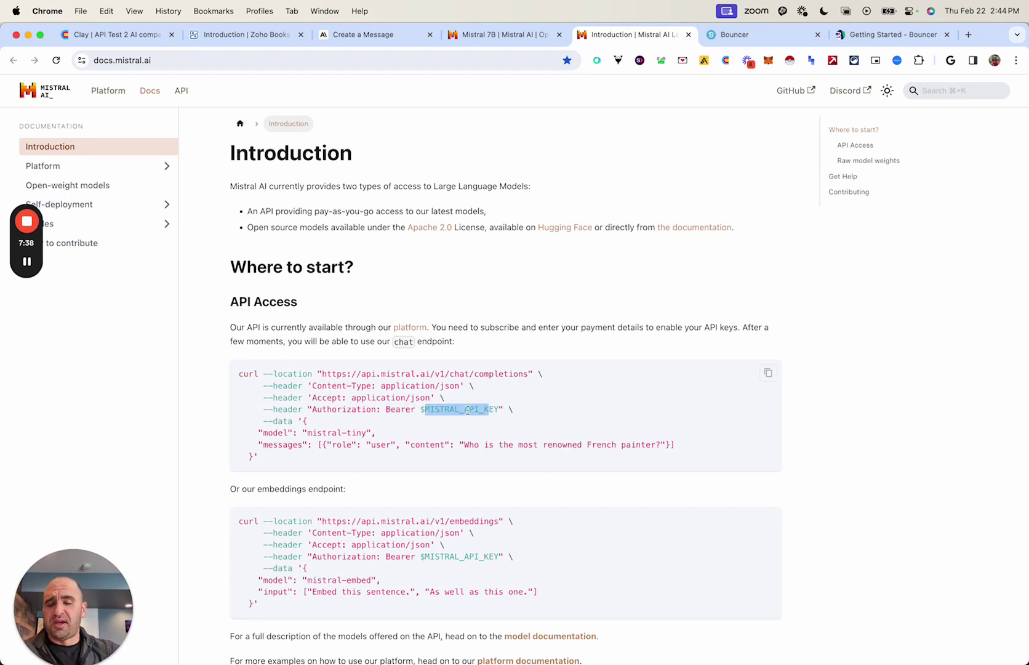
Add the prefix "Bearer" before the x-api-key header's placeholder value, and close the Claude Template settings without saving.
click(145, 35)
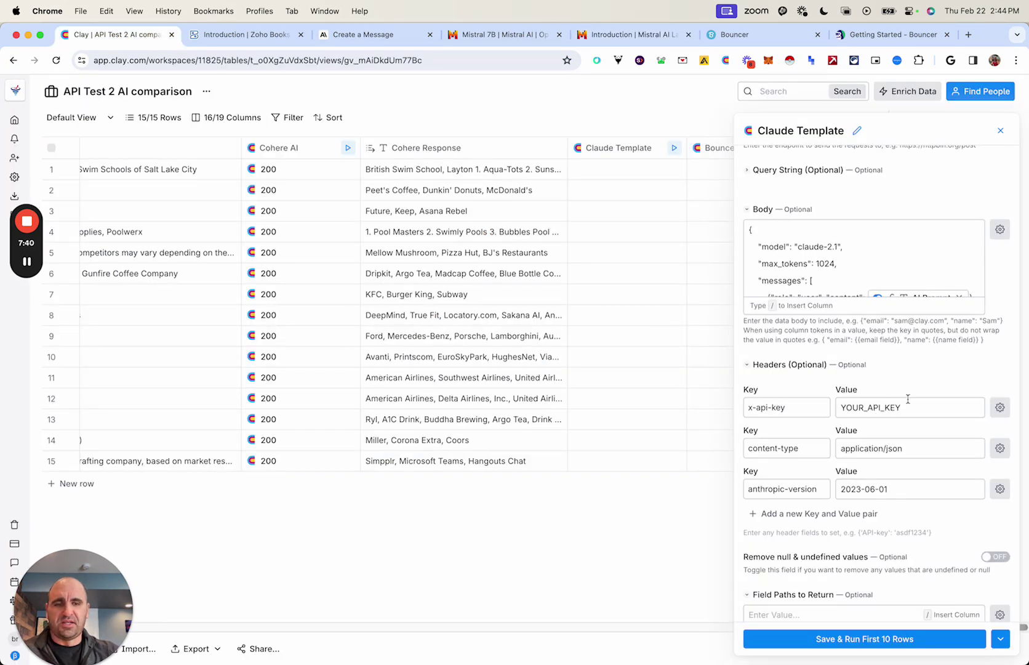
click(846, 407)
text(BE)
key(BackSpace)
text(earer)
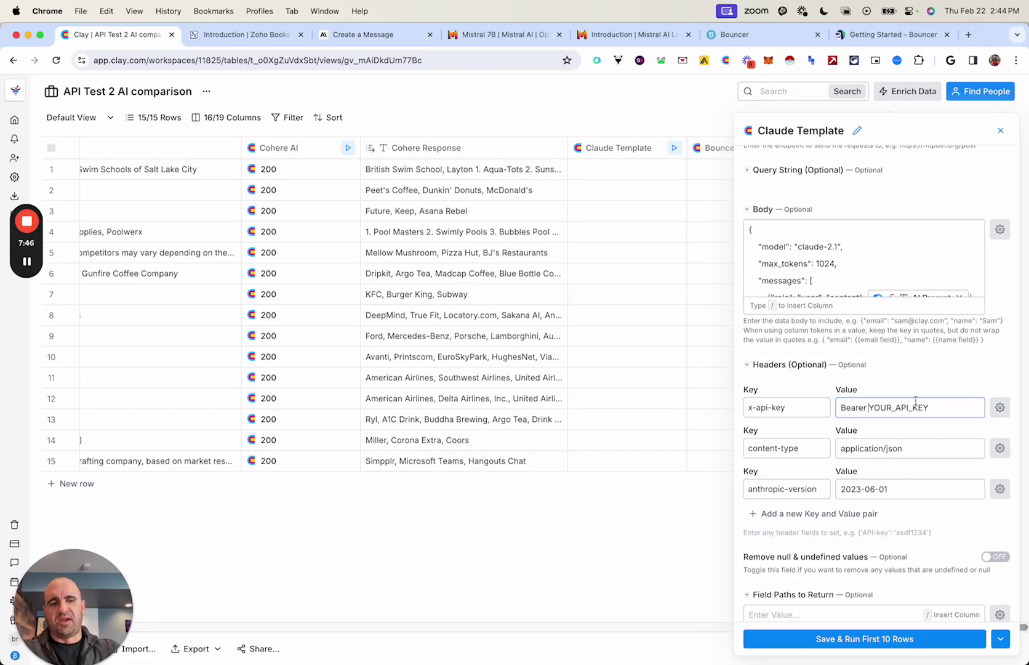
click(1000, 130)
Examine the model and the messages content value in the data section of Mistral's chat completions sample.
click(657, 43)
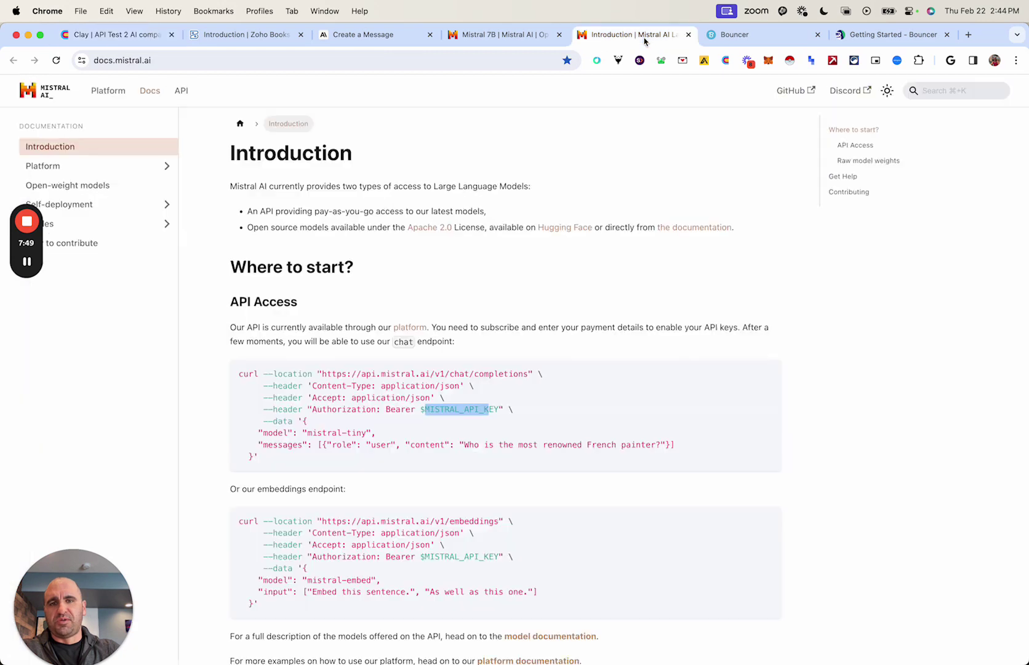
click(451, 433)
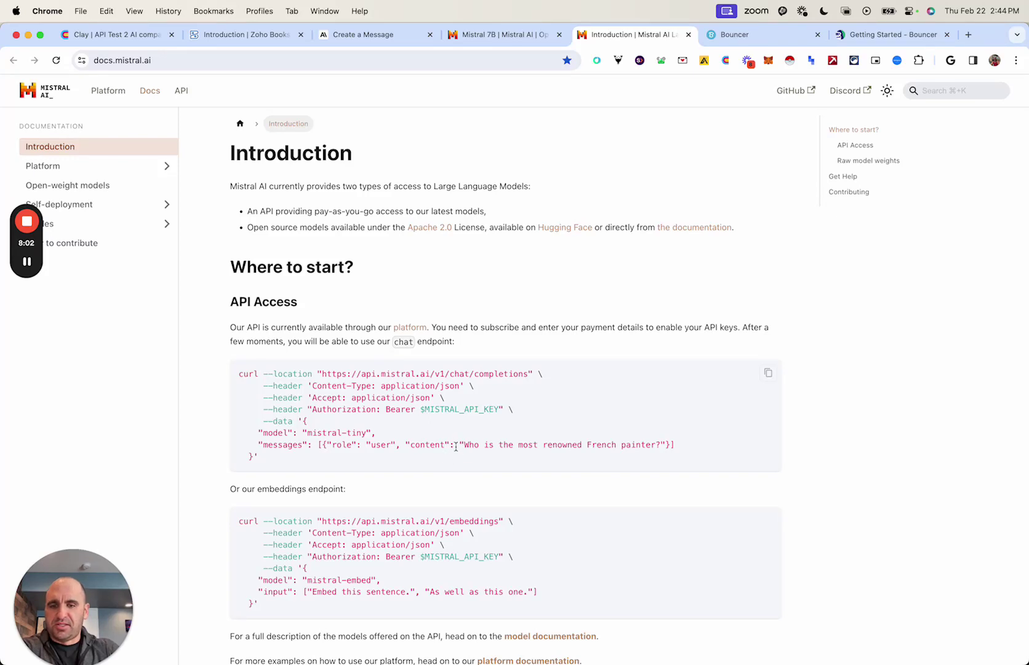
click(563, 443)
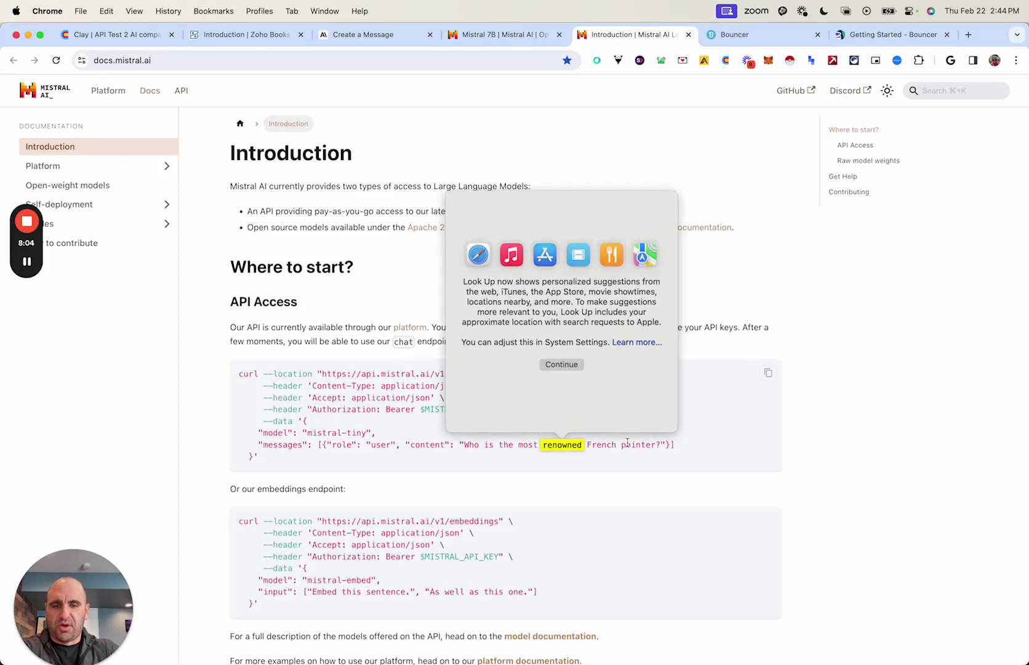
click(666, 448)
drag(666, 445, 462, 450)
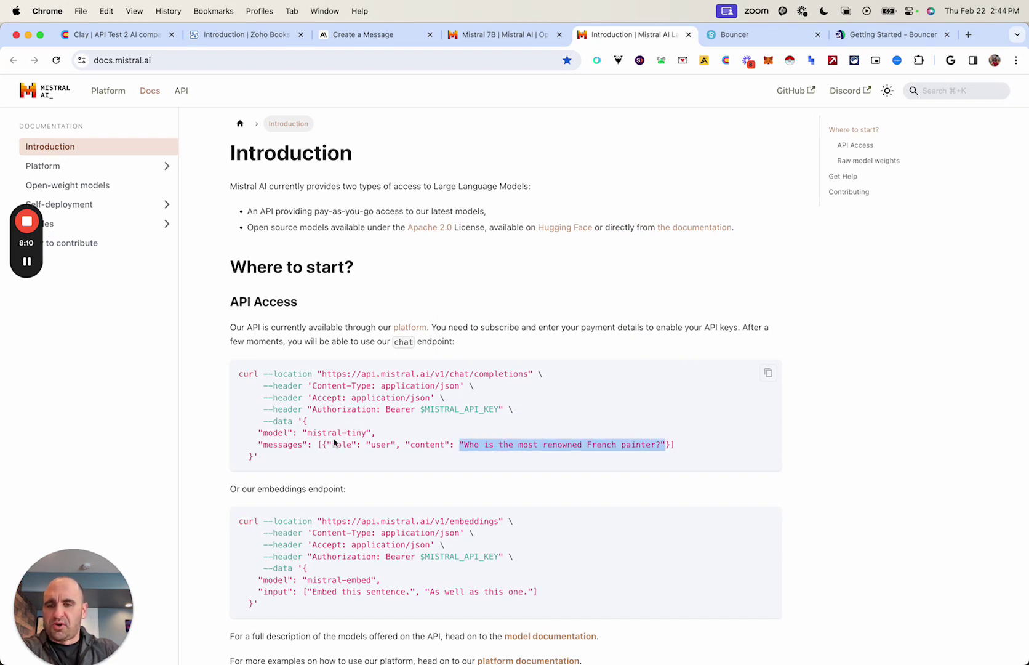
Check the AI Prompt token used as the content in the Claude Template's body, and return to Mistral's sample request.
click(132, 35)
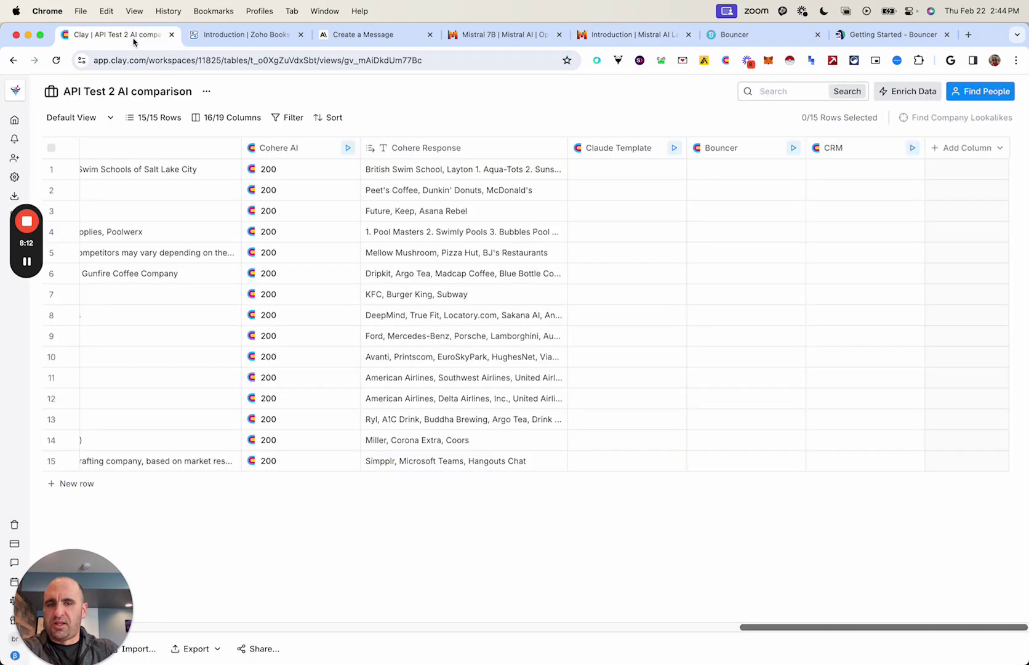
click(620, 148)
scroll(841, 463, down, 2)
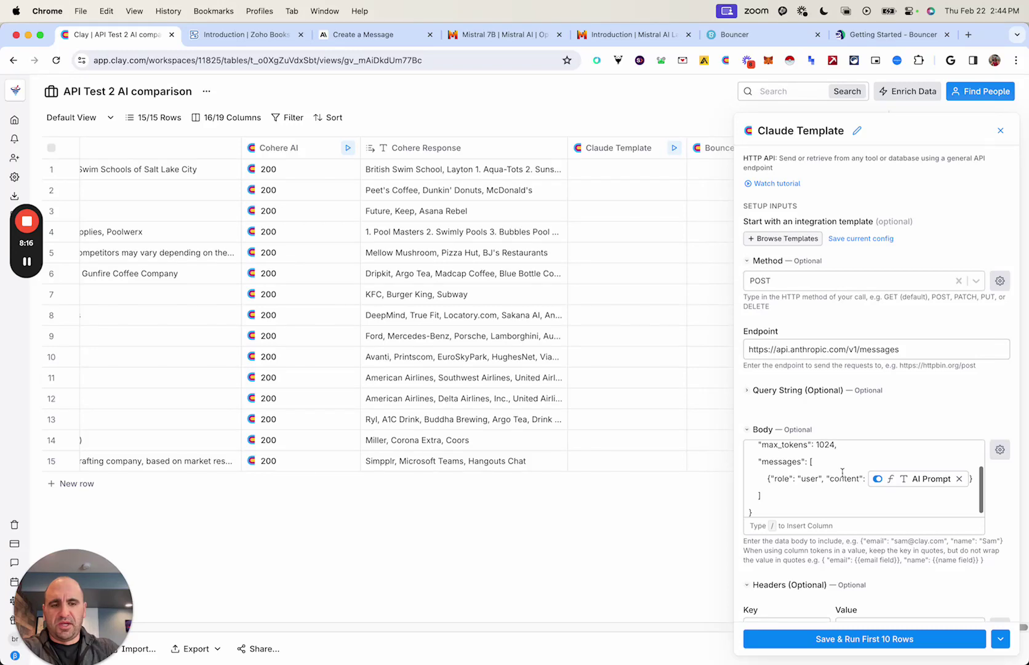
mouse_move(942, 487)
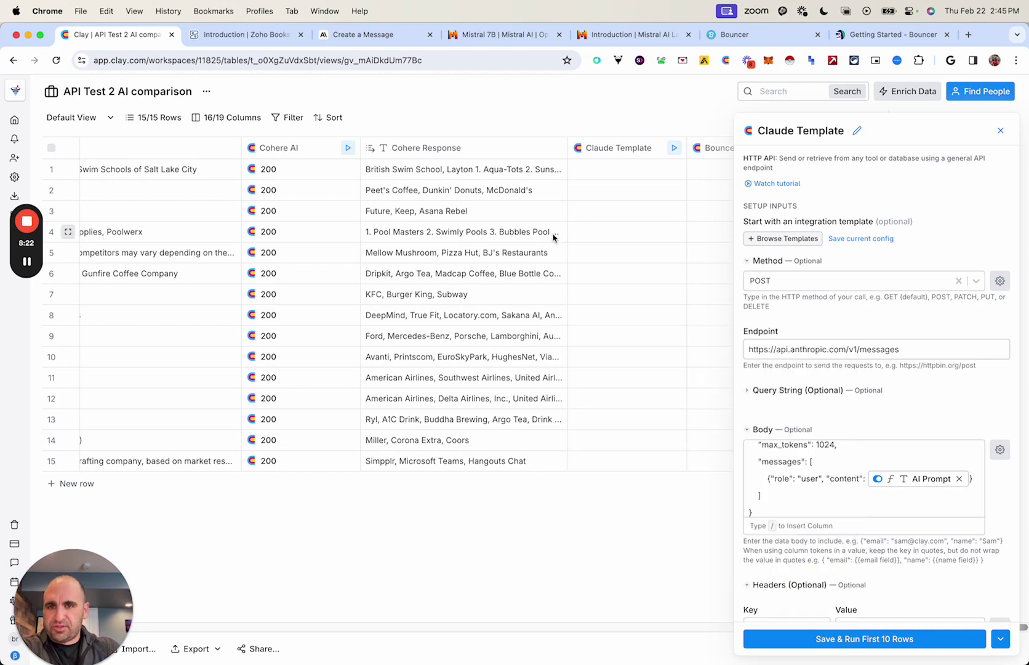
click(632, 37)
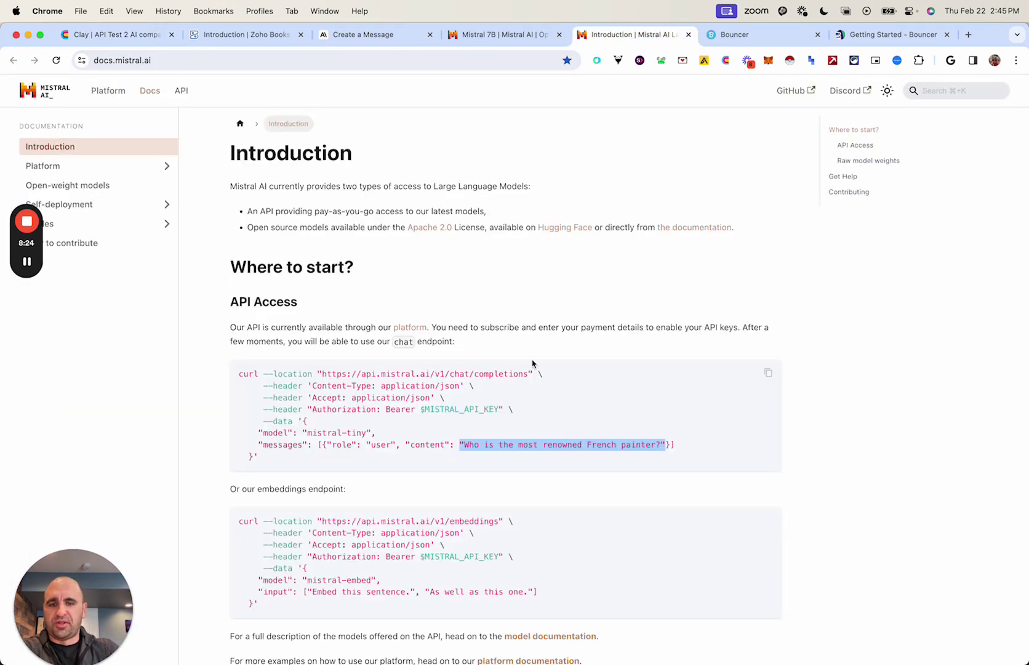
click(600, 405)
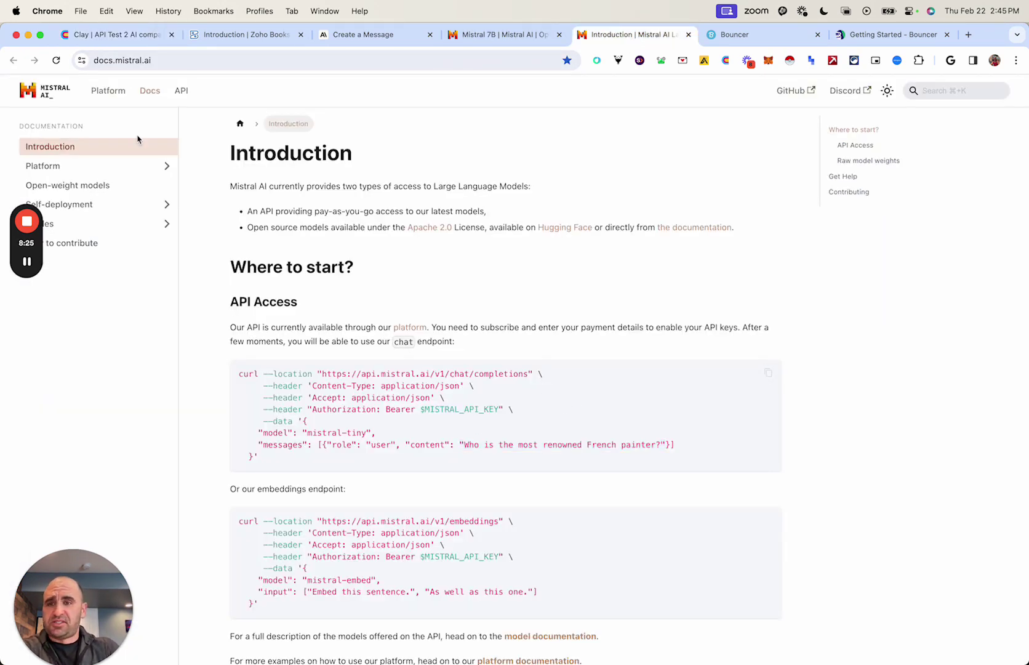
Return to the Clay table, close the Claude Template settings, and inspect the response details of the first row's Cohere AI cell.
click(117, 35)
click(1000, 639)
click(1004, 156)
click(1000, 130)
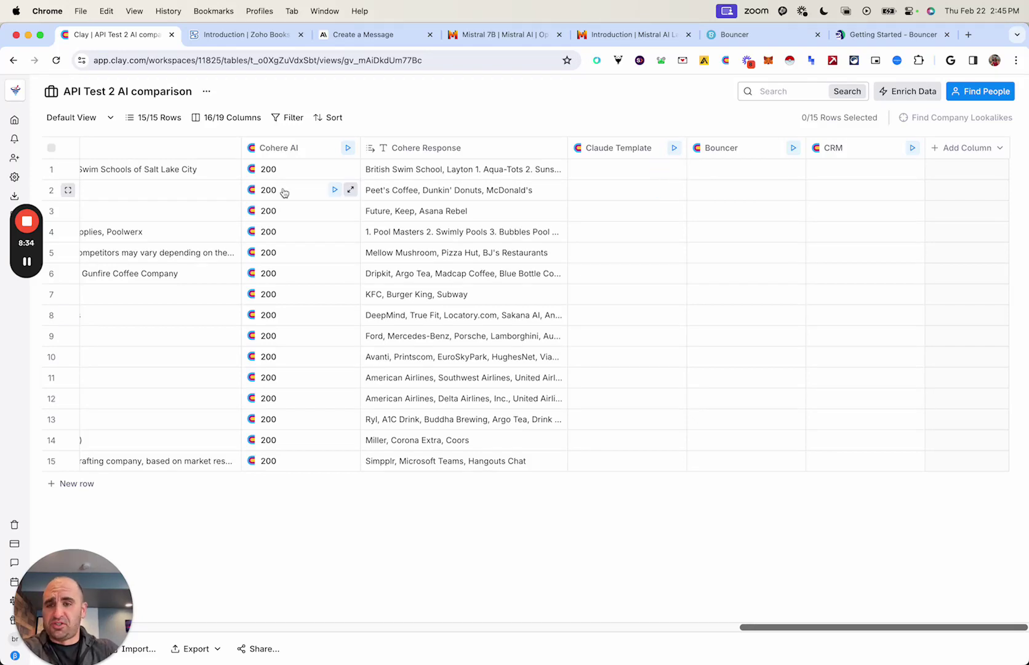
click(349, 169)
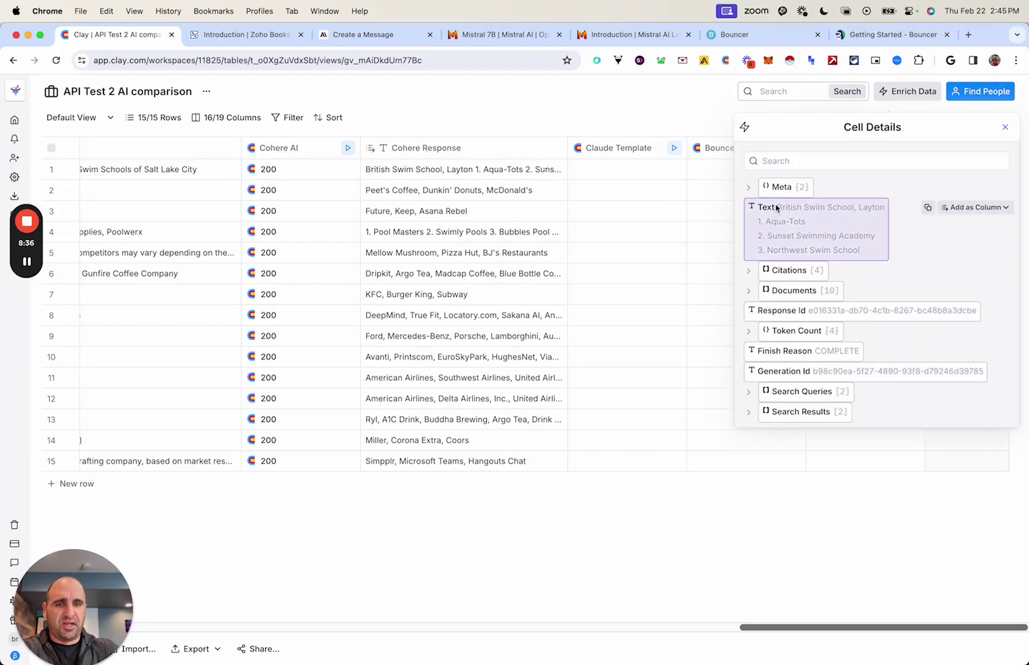
click(1005, 127)
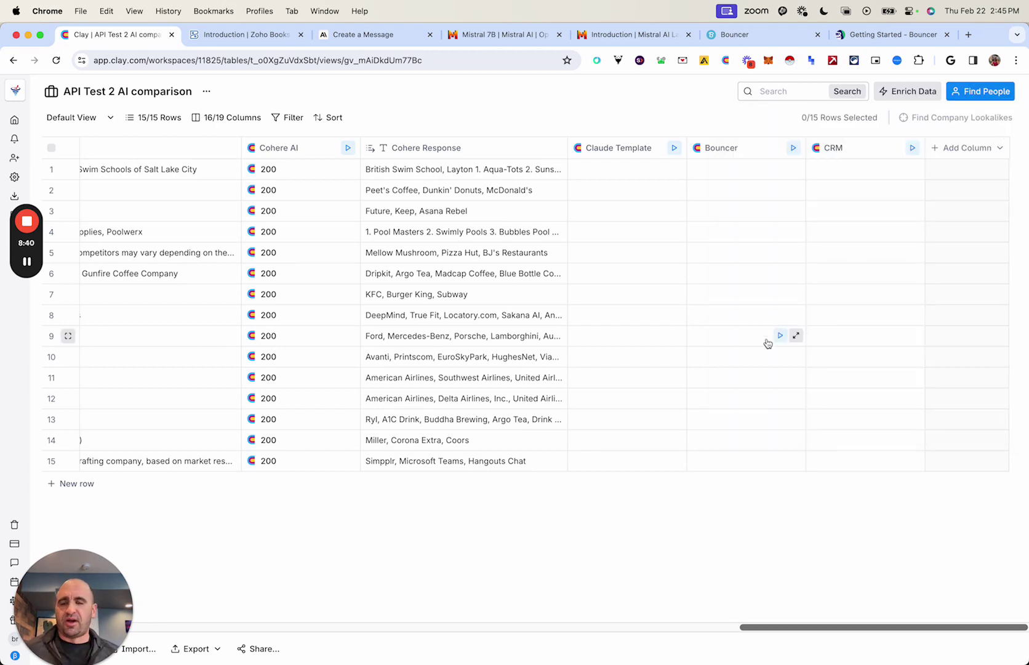
Open the Bouncer column's settings for reference, and bring up the Getting Started page of Bouncer's API documentation.
click(733, 154)
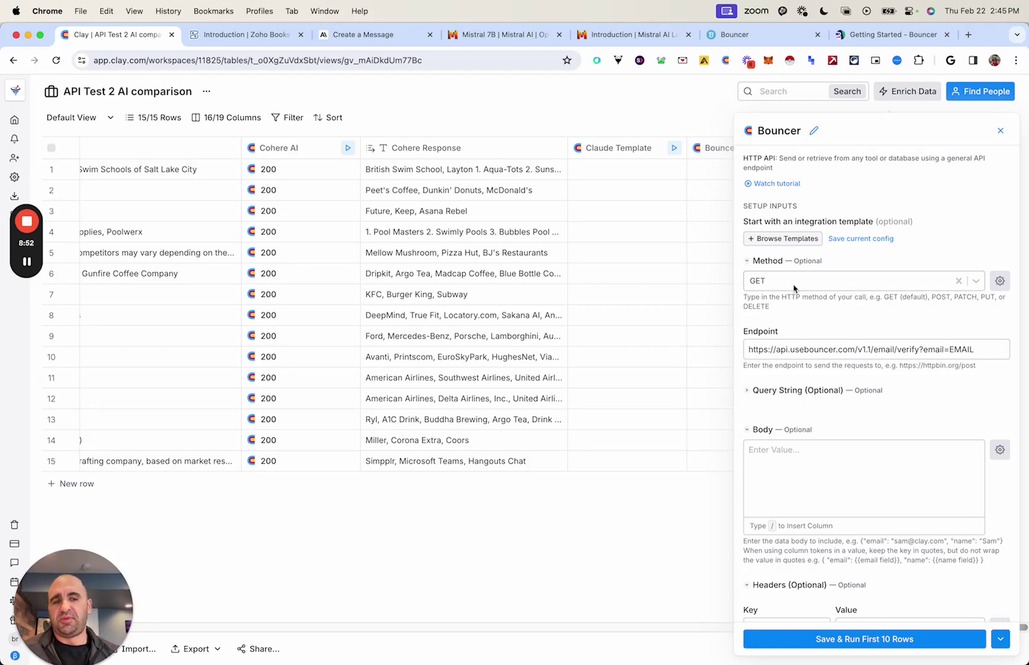
click(762, 37)
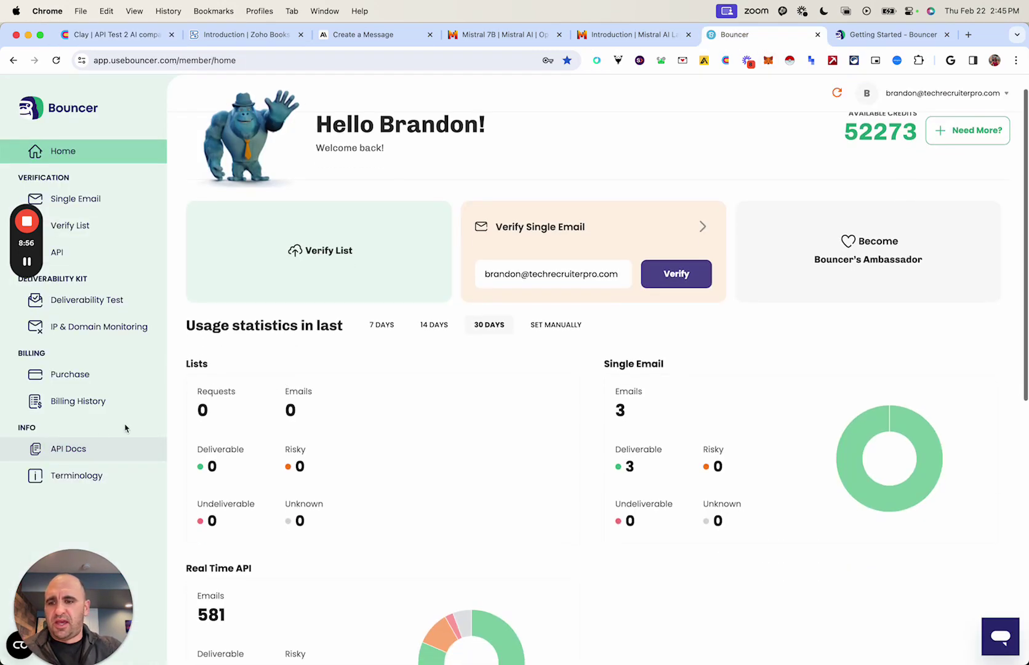
click(92, 438)
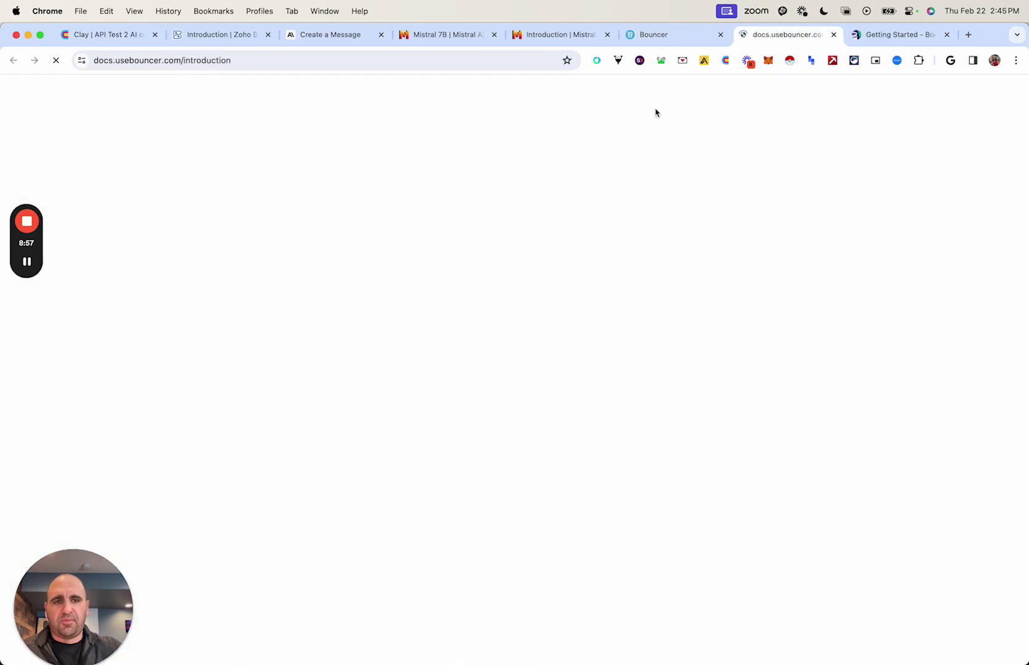
click(947, 34)
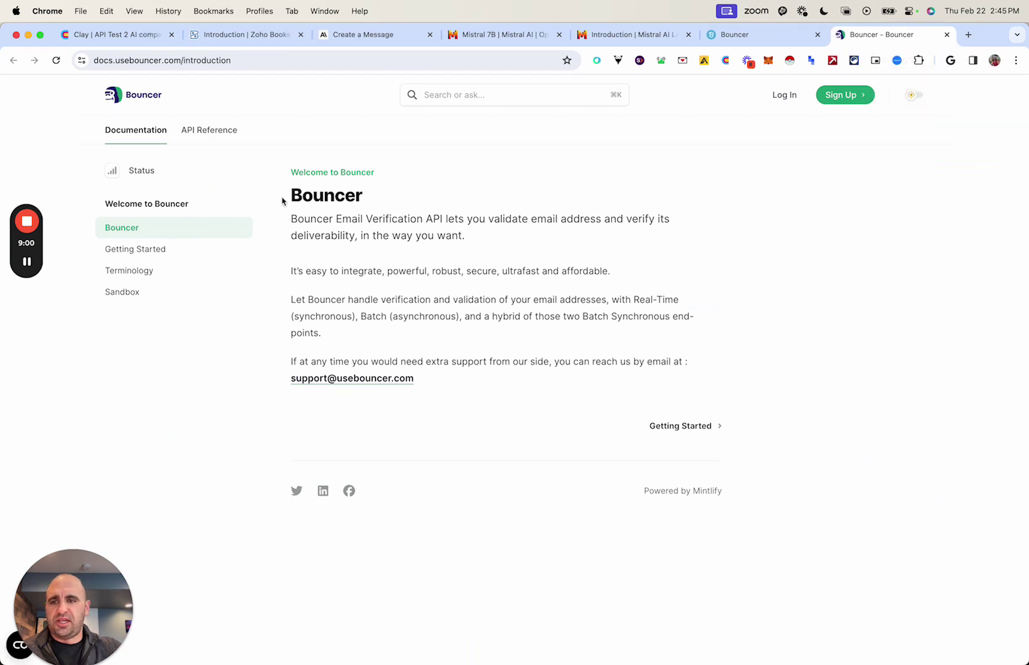
click(140, 249)
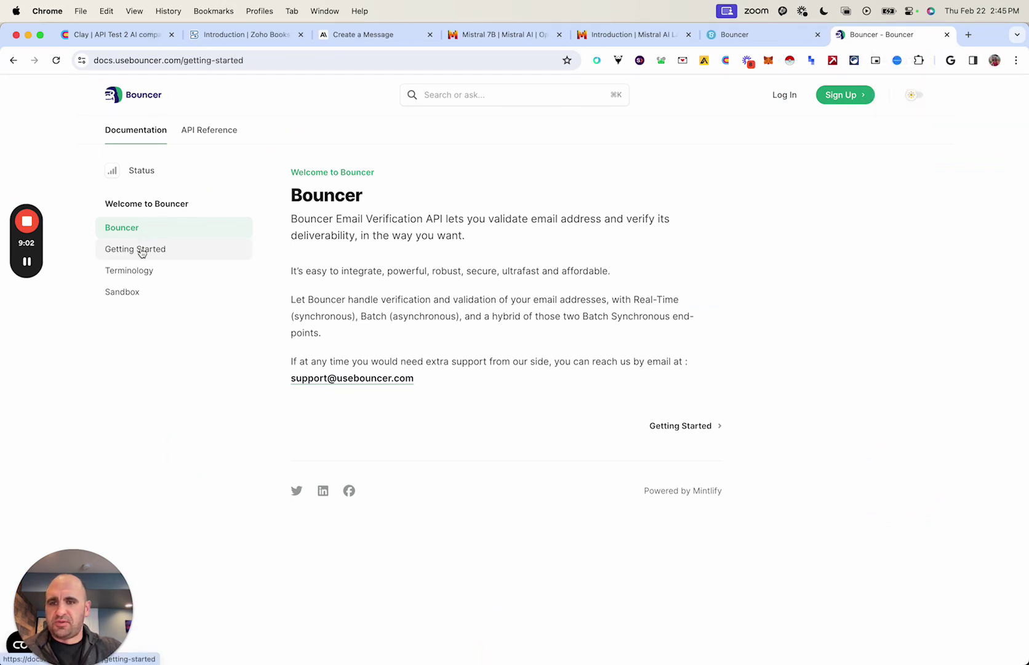
Review Bouncer's authentication samples and the HTTP response codes in the Error Handling section, highlighting 200 Success.
scroll(545, 315, down, 3)
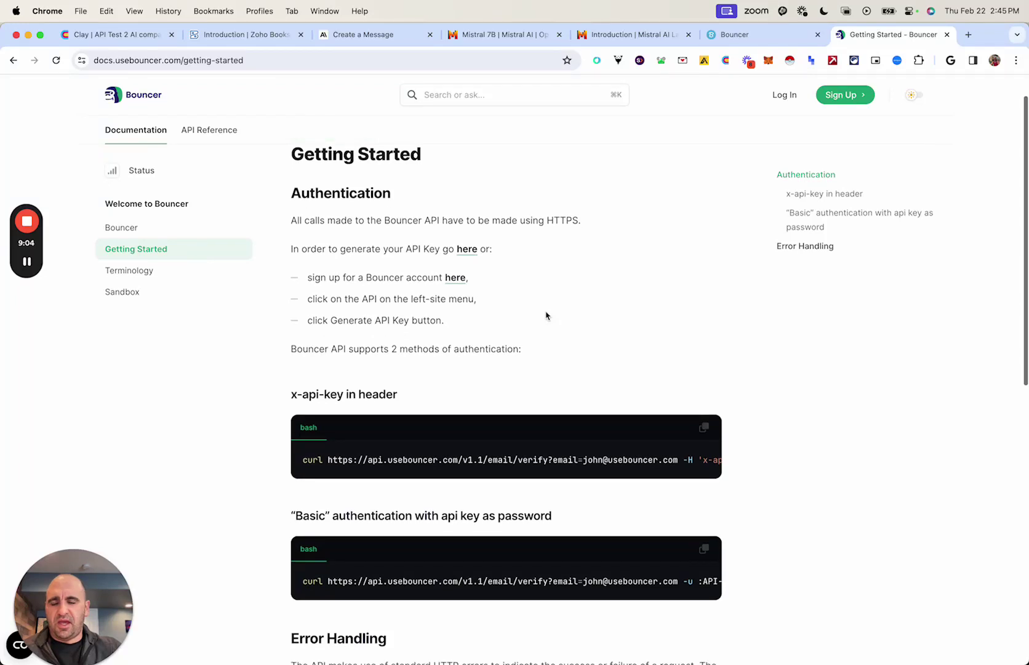
scroll(562, 426, right, 5)
scroll(563, 425, left, 5)
scroll(759, 436, down, 10)
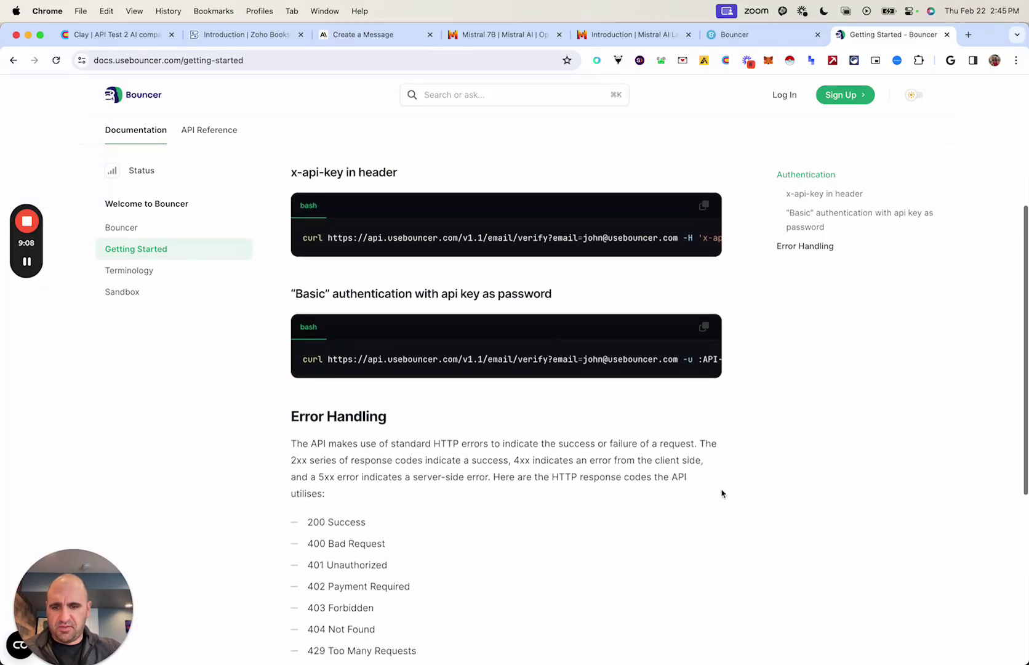
scroll(721, 490, up, 2)
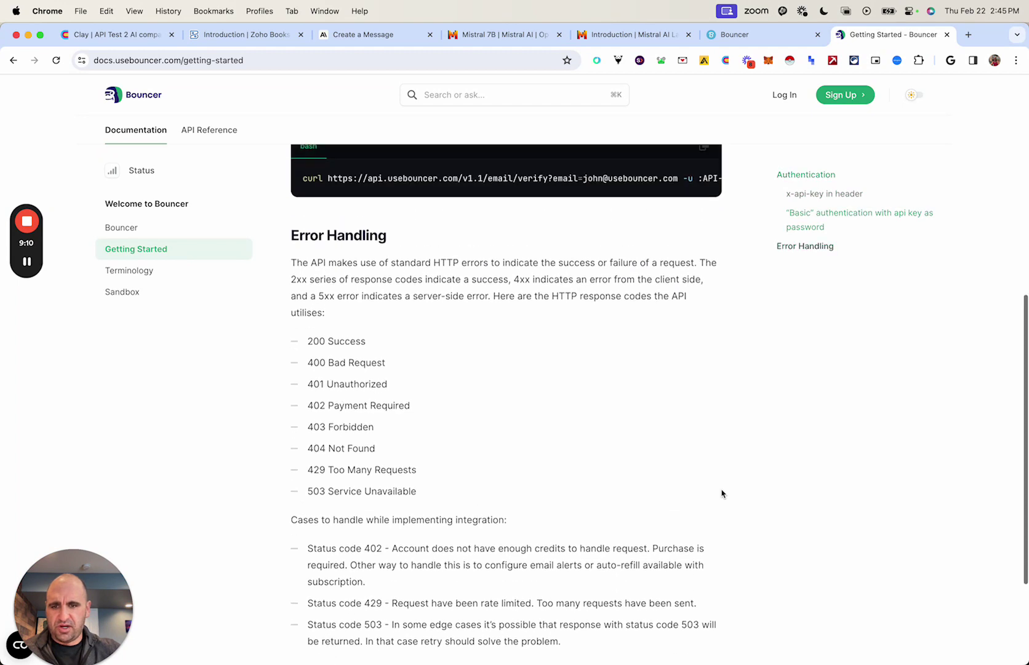
drag(372, 340, 293, 343)
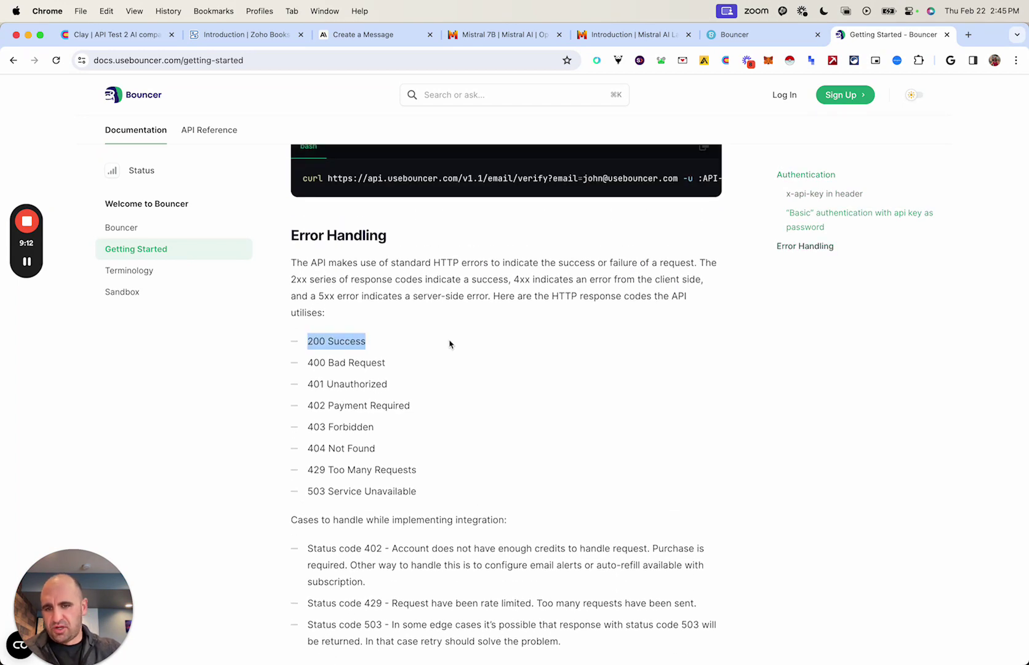
Examine the email verification endpoint URL in Bouncer's x-api-key header sample.
scroll(449, 343, up, 4)
click(461, 373)
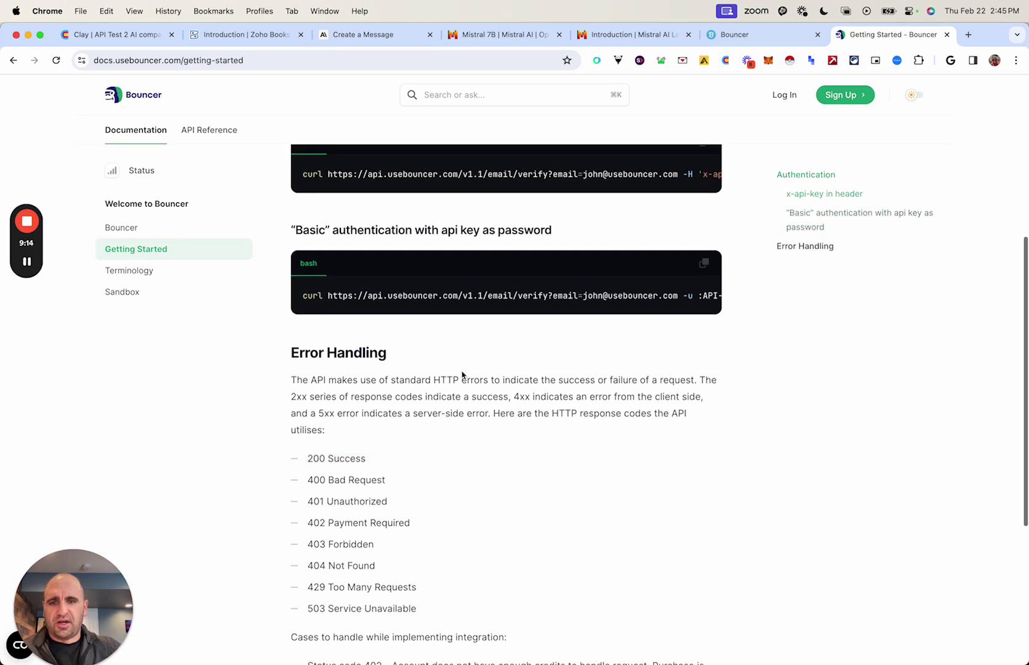
scroll(461, 373, up, 3)
scroll(435, 313, up, 1)
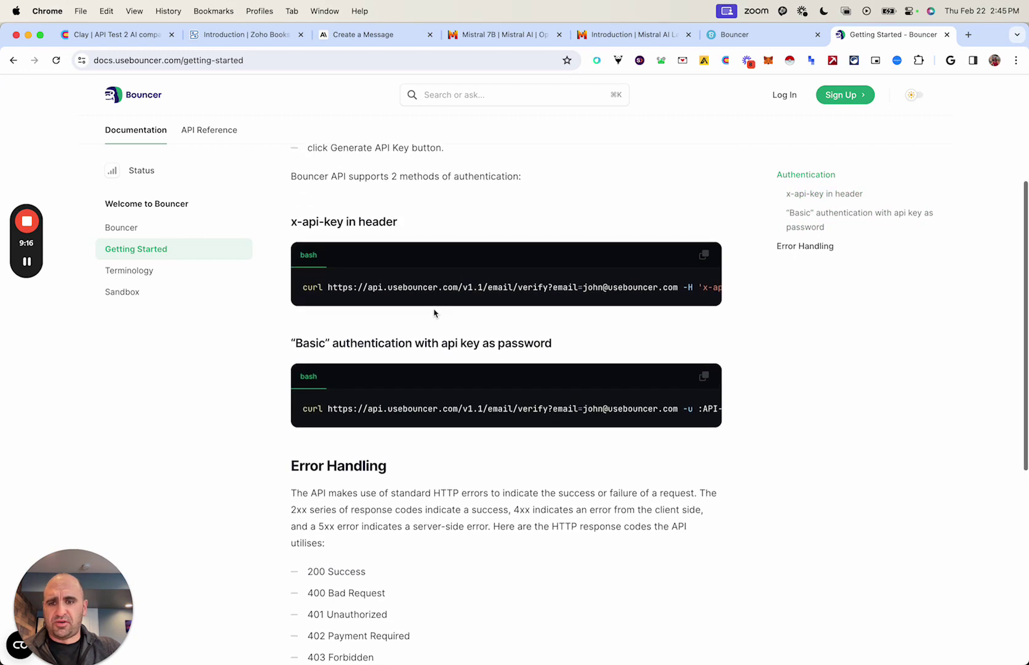
drag(371, 287, 513, 287)
click(505, 287)
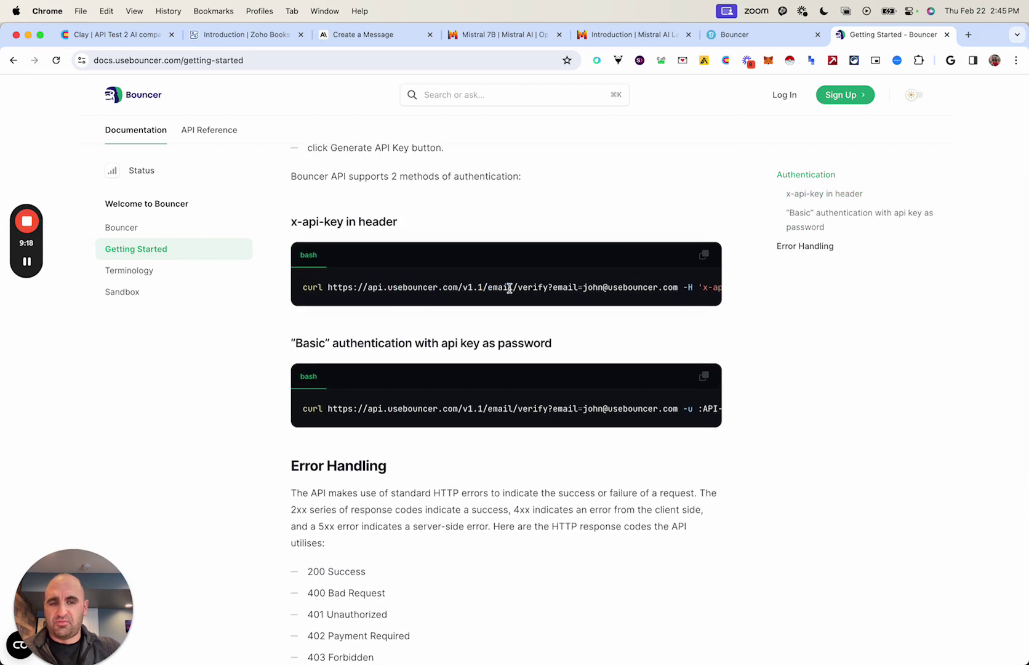
Return to Clay, check the Bouncer column's EMAIL endpoint placeholder and its body and header settings, and close the settings without saving.
click(771, 35)
click(635, 34)
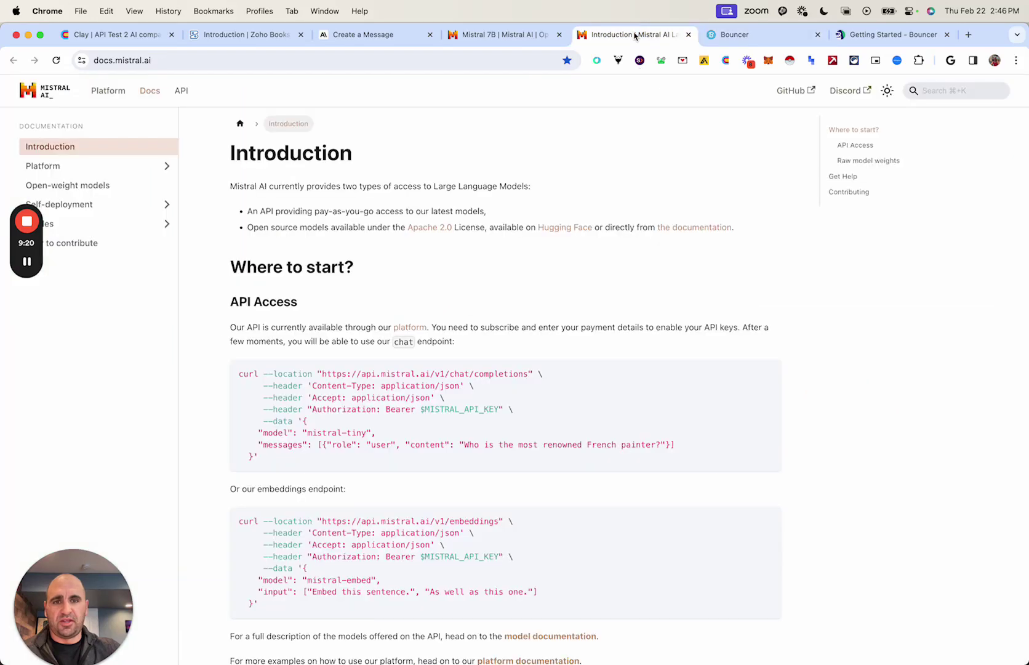
click(253, 36)
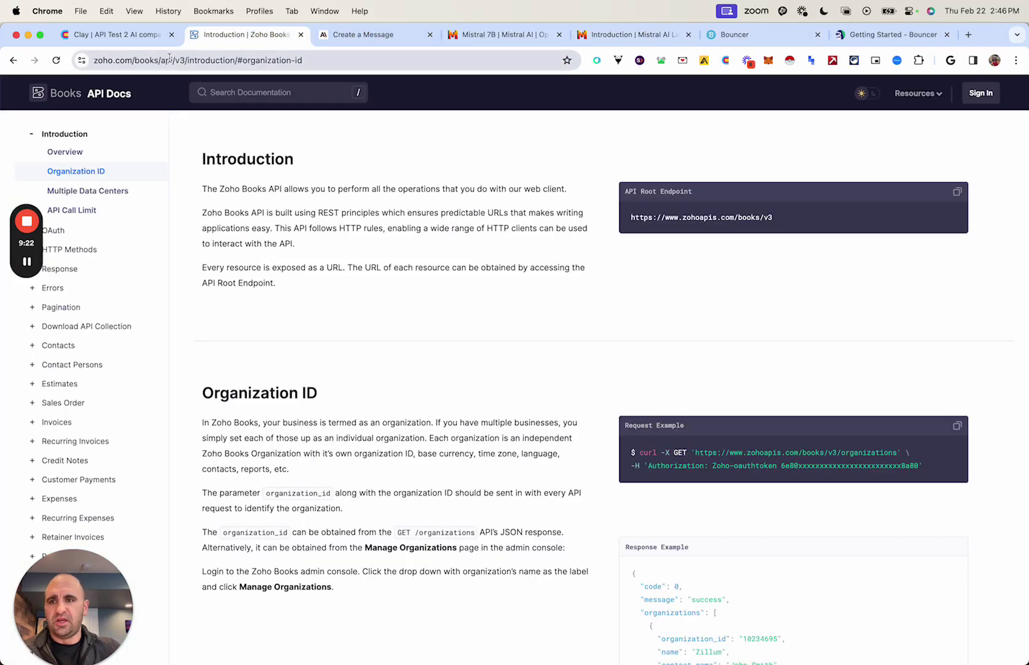
click(92, 35)
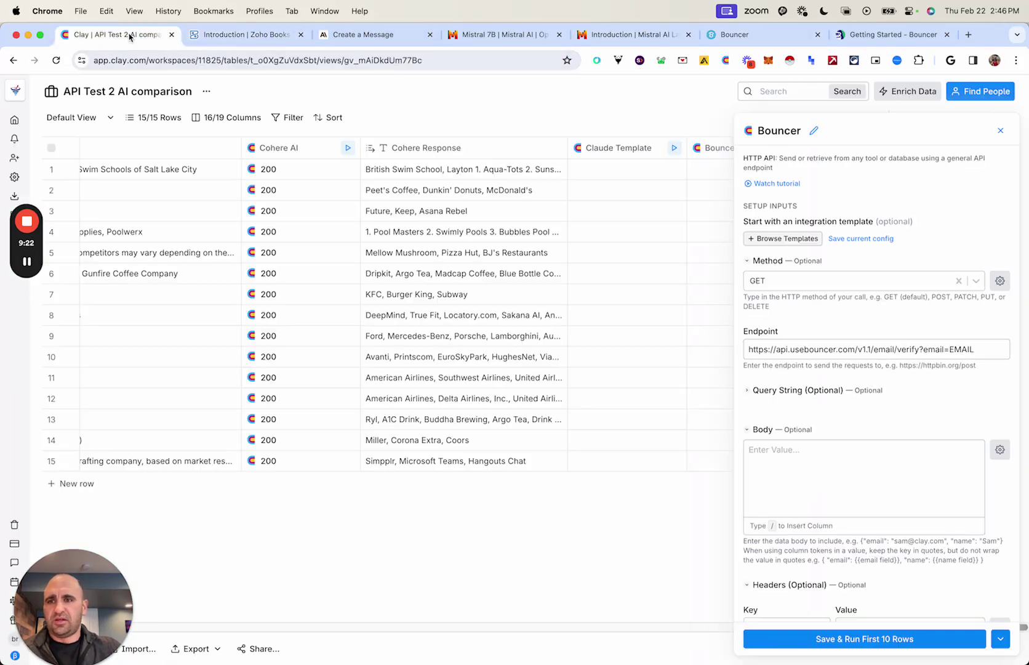
click(961, 349)
double_click(962, 350)
click(940, 330)
scroll(940, 330, down, 3)
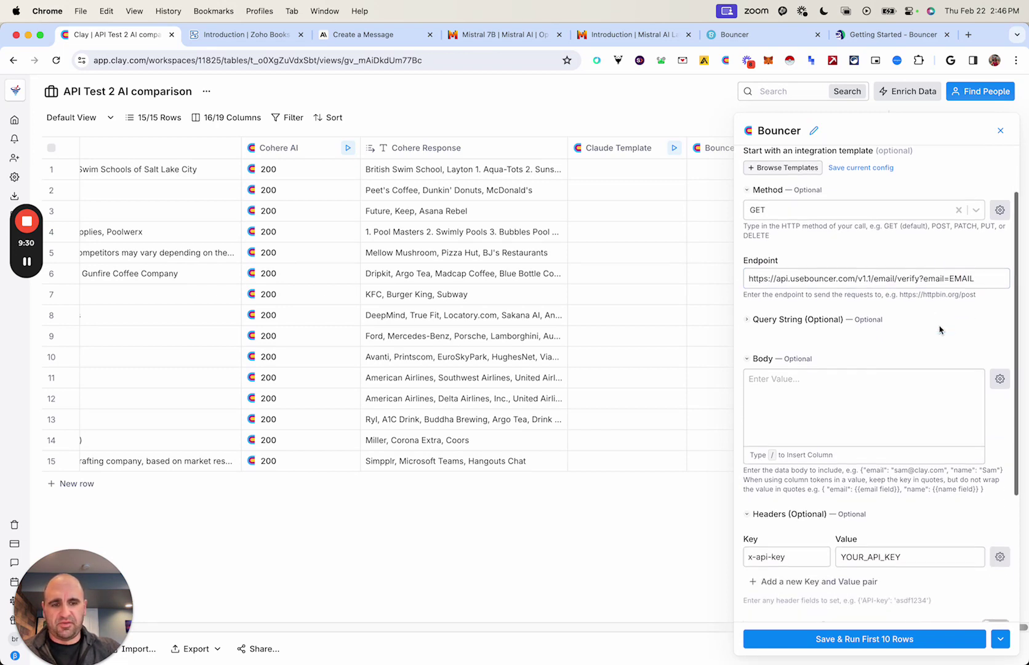
scroll(940, 330, down, 6)
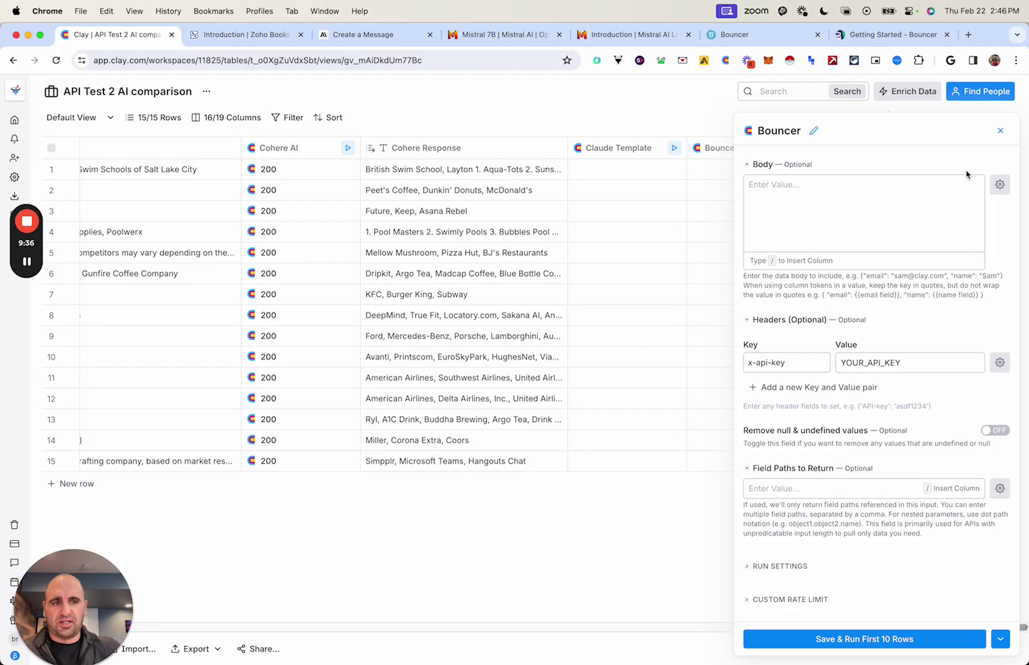
click(1000, 130)
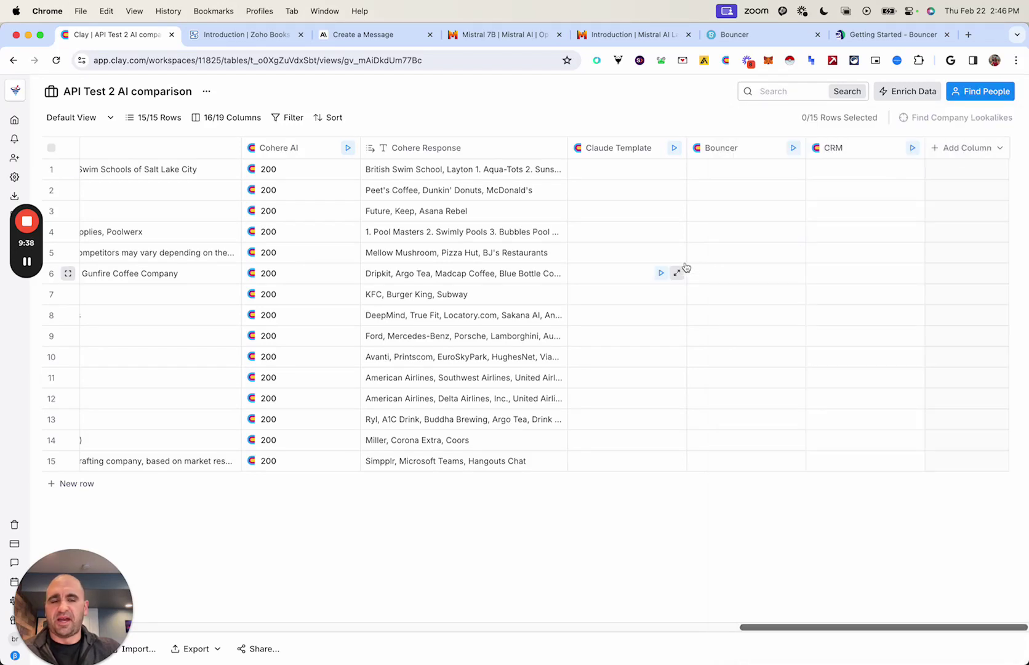
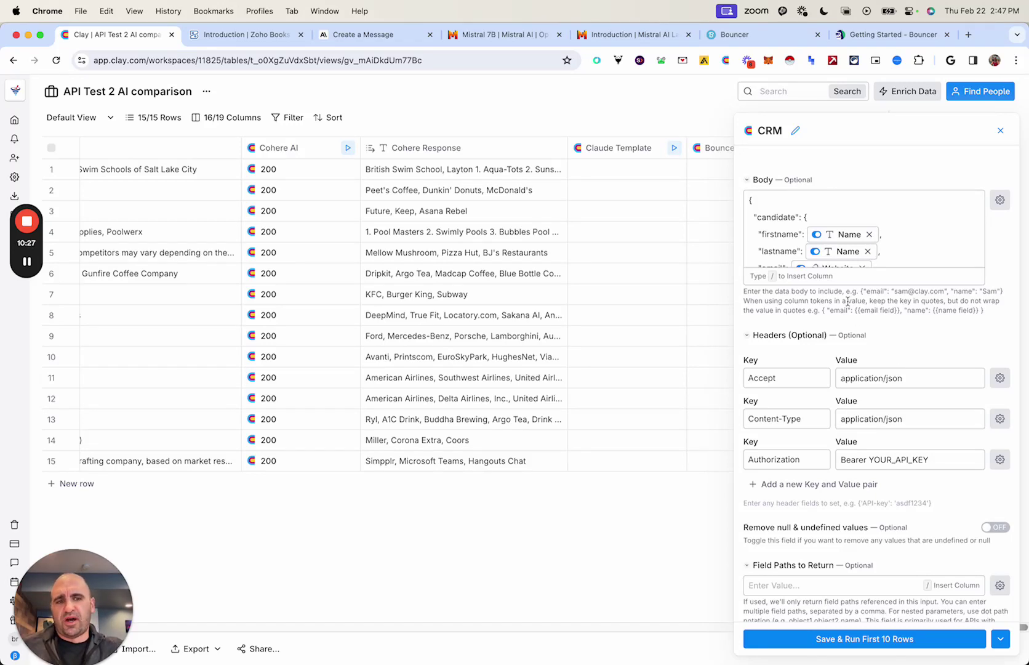
Switch to the Zoho Books API documentation and open the overview of its Contacts section.
click(266, 36)
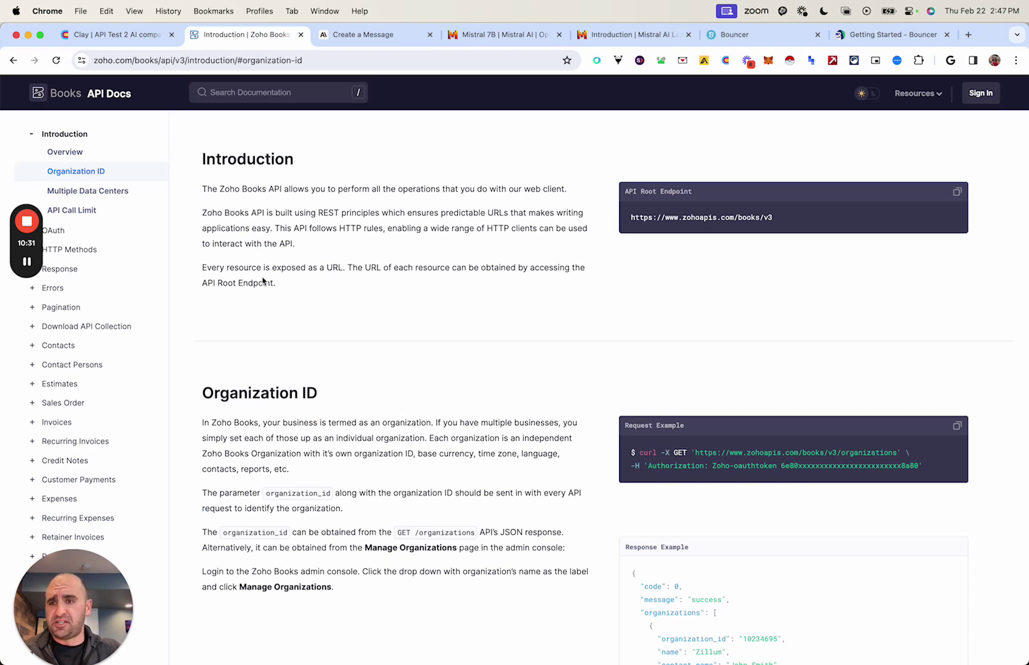
scroll(98, 338, down, 1)
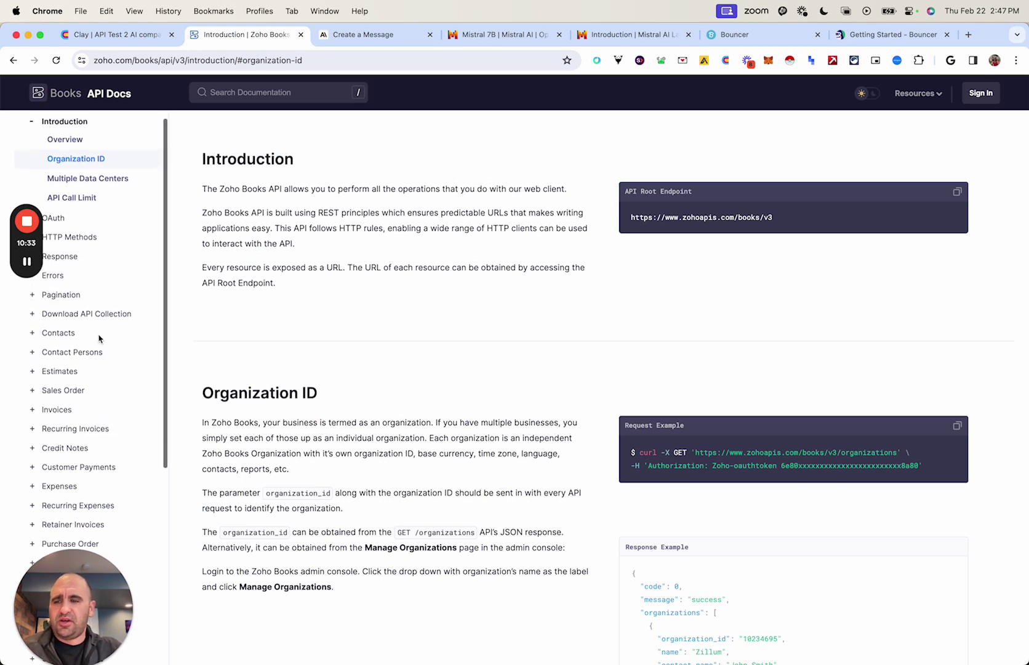
click(61, 330)
click(65, 348)
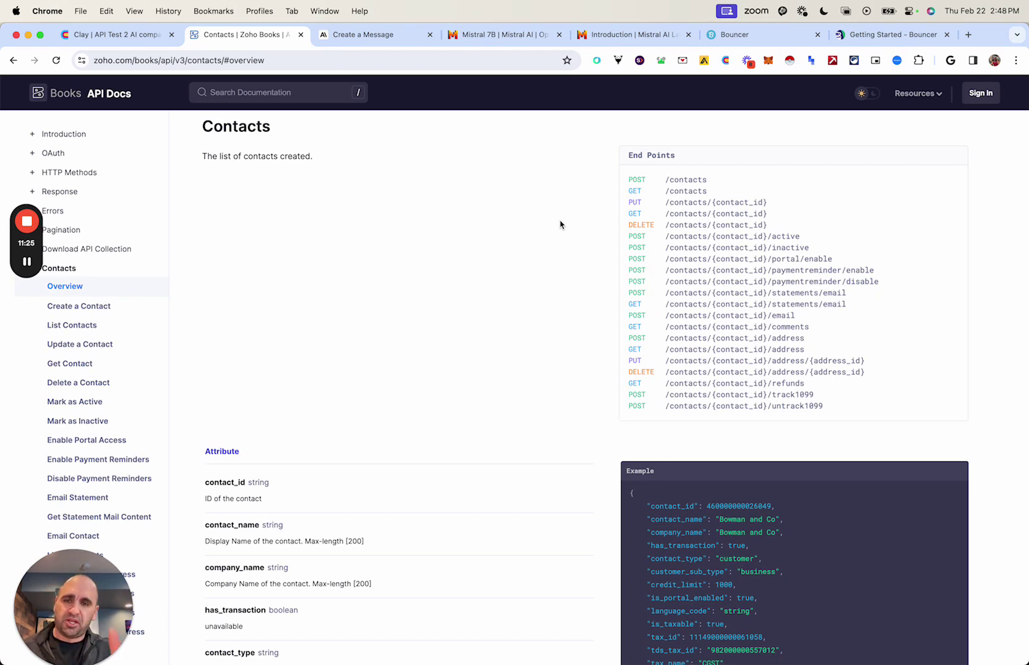
Open the reference for the first POST /contacts endpoint and examine the Create a Contact description.
click(649, 182)
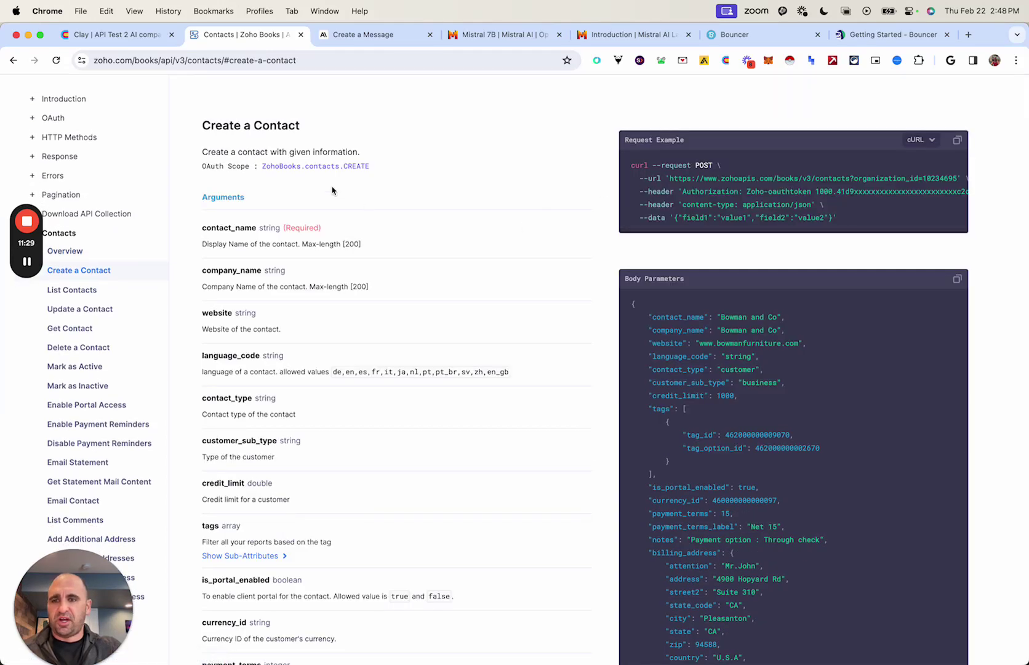
drag(202, 153, 295, 153)
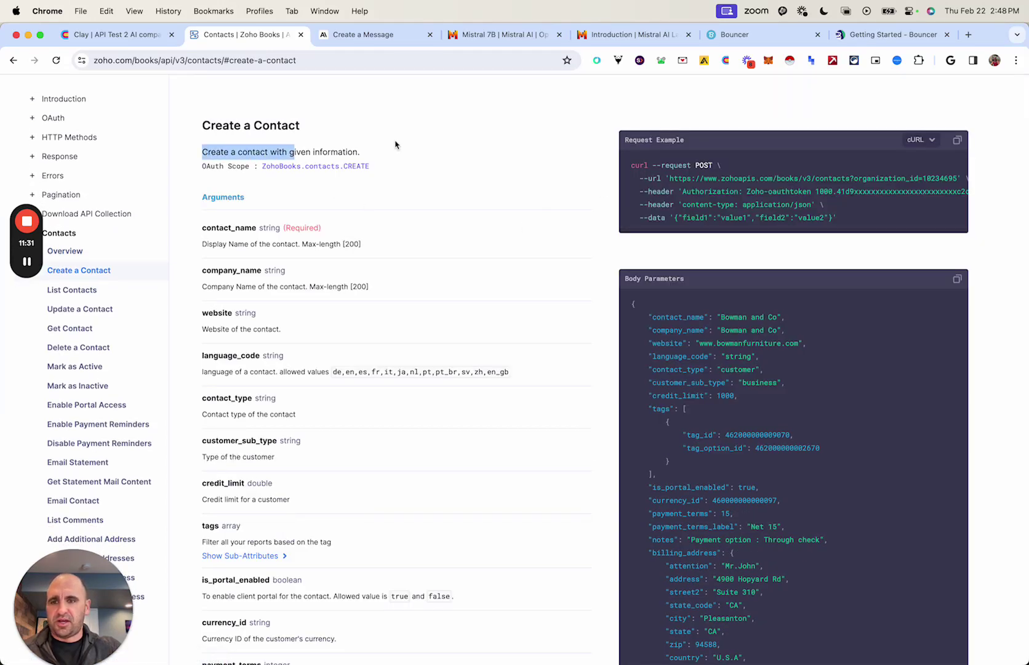
click(586, 189)
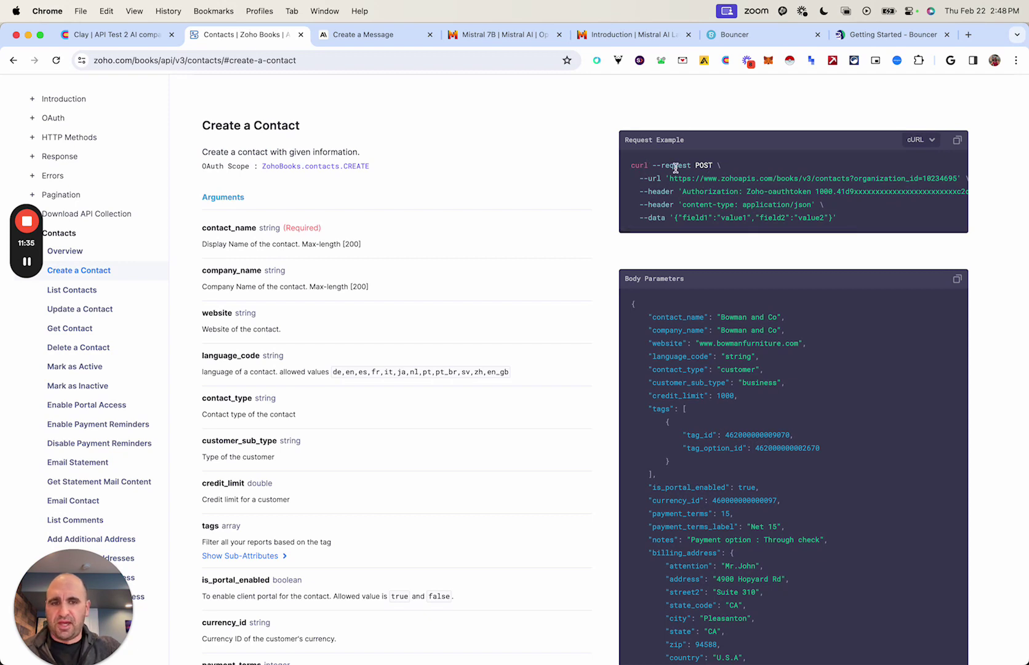
Examine the URL and headers of Zoho's Create a Contact request example, comparing them with the CRM column's header settings in Clay.
drag(673, 177, 911, 180)
click(913, 188)
scroll(918, 179, right, 2)
scroll(905, 180, left, 2)
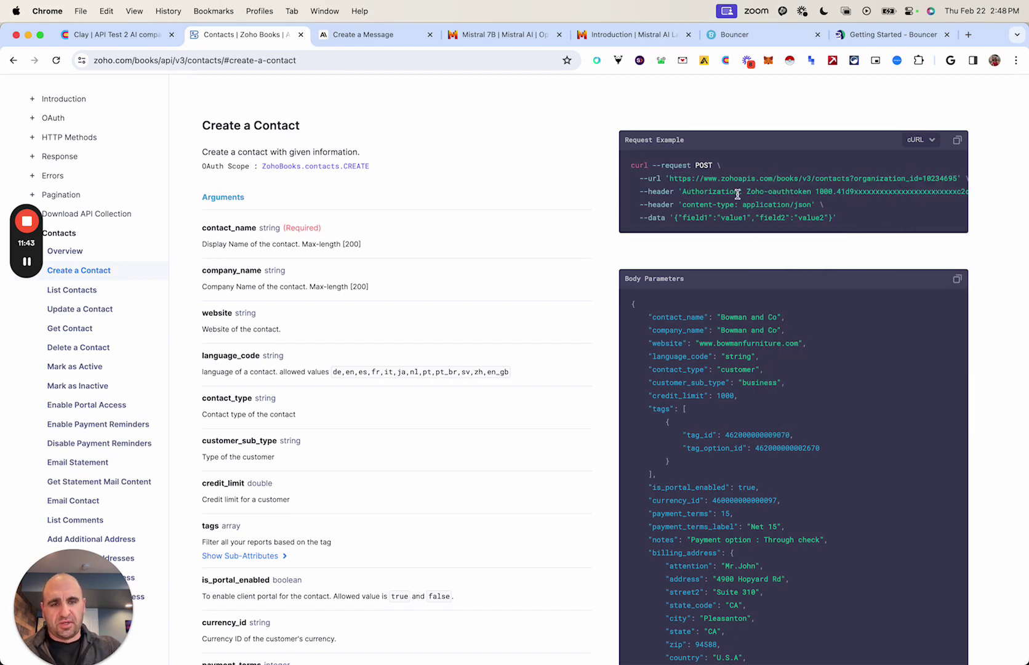
click(112, 35)
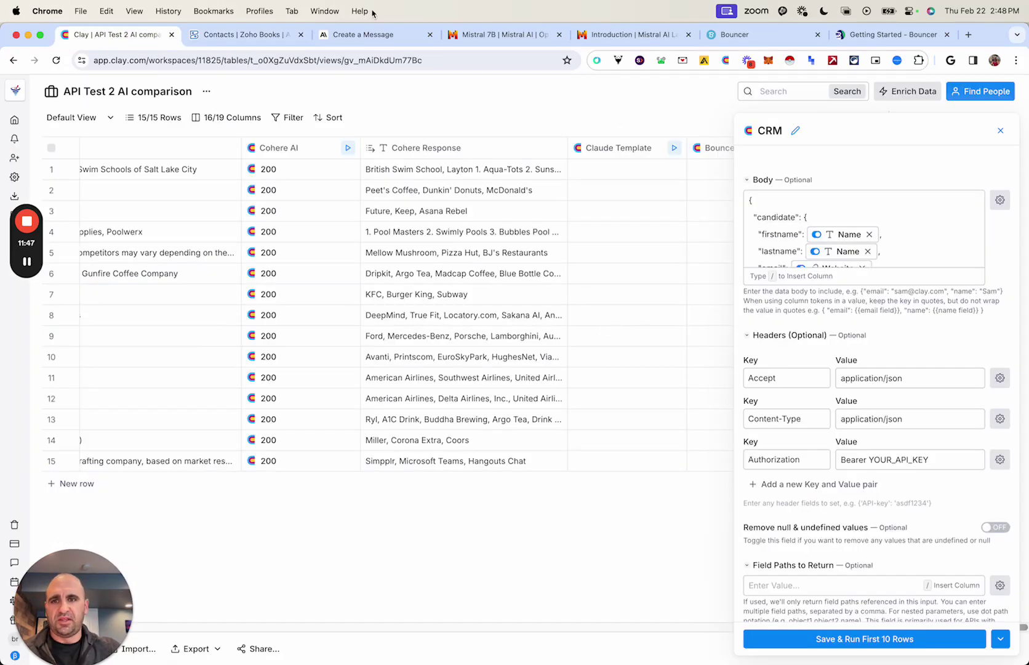
click(259, 35)
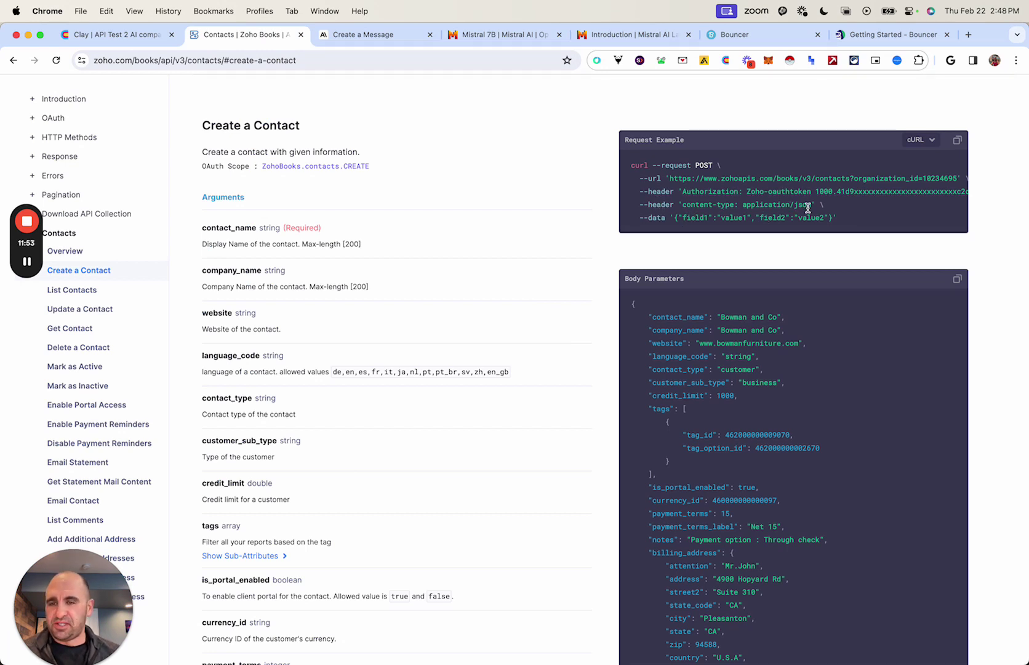
Compare the request example's data field and Zoho's body parameters with the body of the CRM column in Clay.
scroll(808, 208, down, 1)
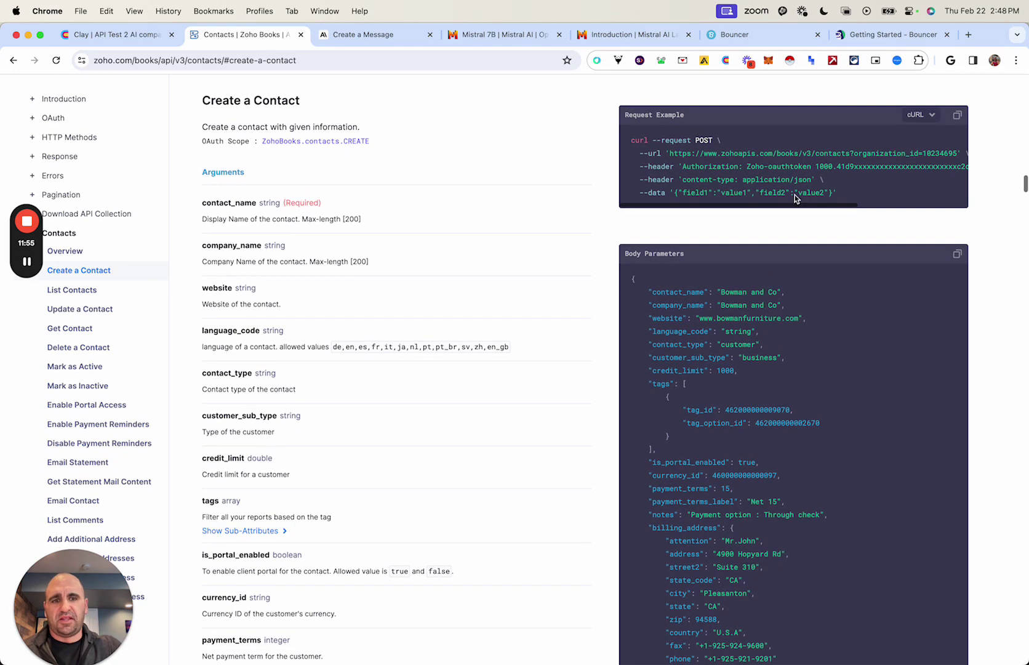
drag(840, 194, 652, 195)
click(670, 202)
click(124, 36)
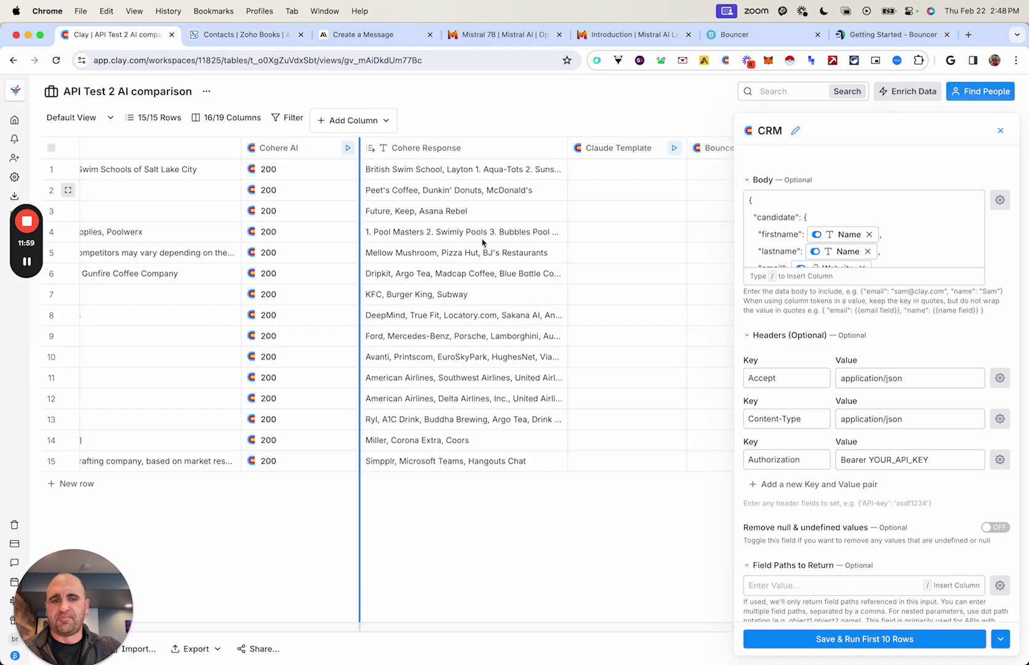
click(252, 36)
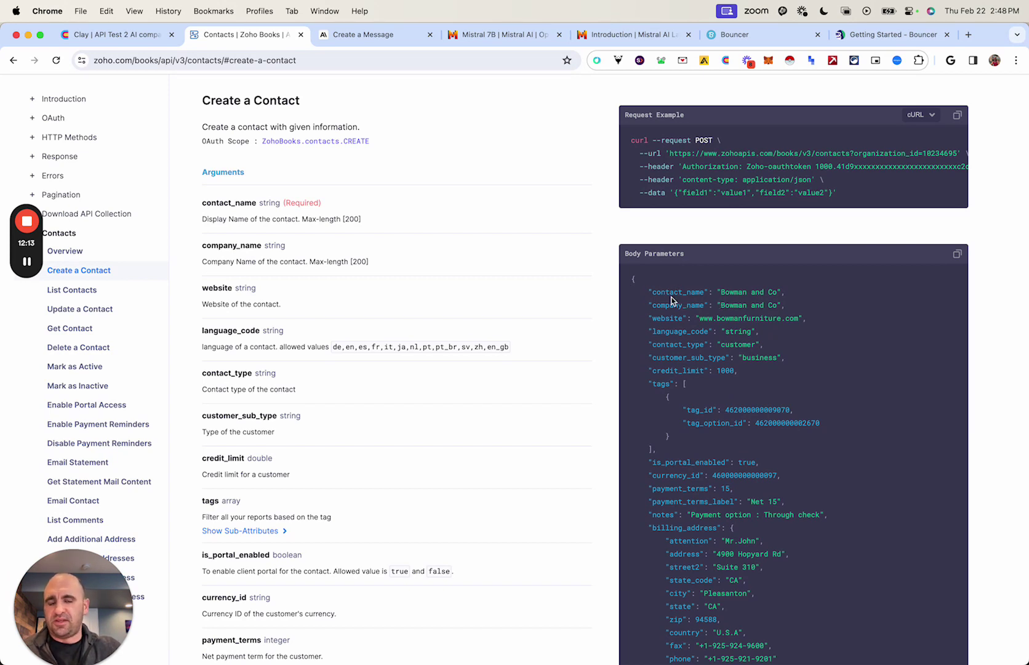
scroll(743, 306, down, 2)
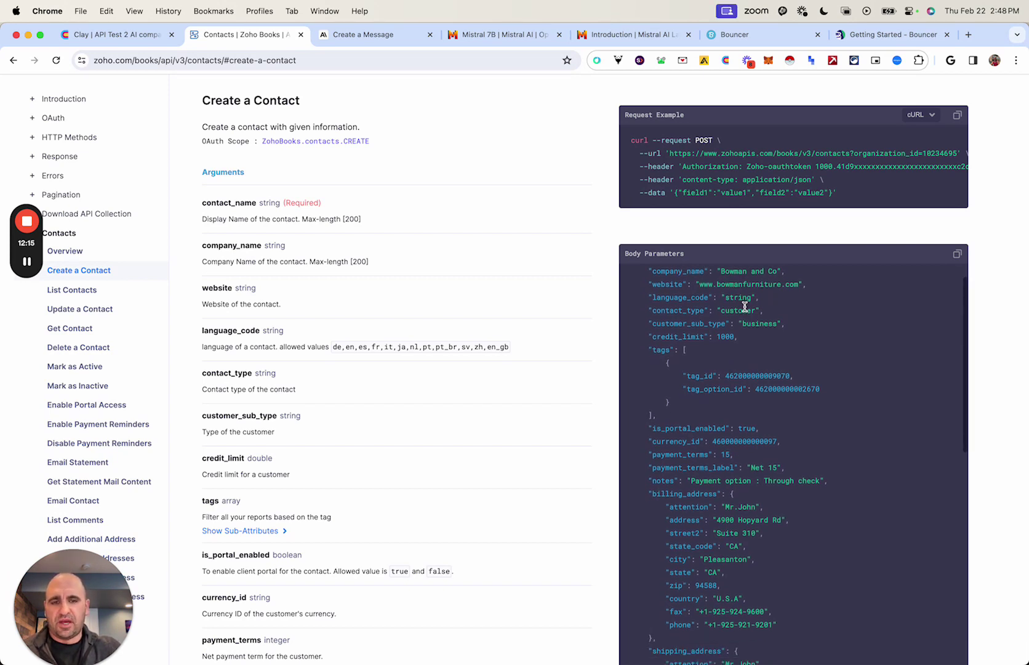
Examine the sample values in Zoho's body parameters, focusing on contact_name and customer_sub_type, as the ones that column data would replace.
scroll(669, 357, down, 2)
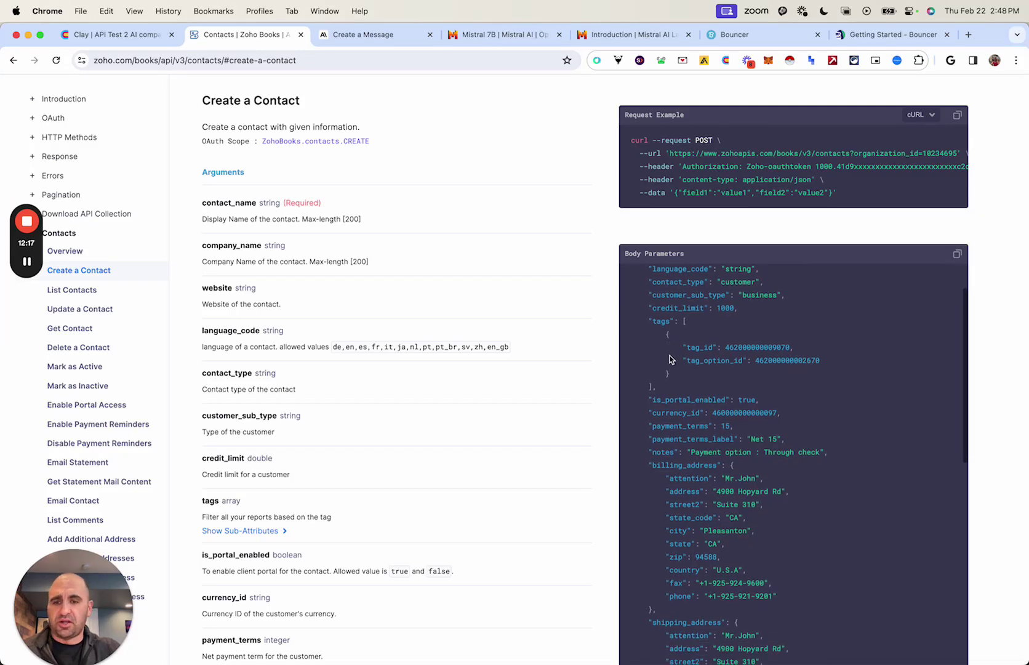
scroll(670, 359, up, 3)
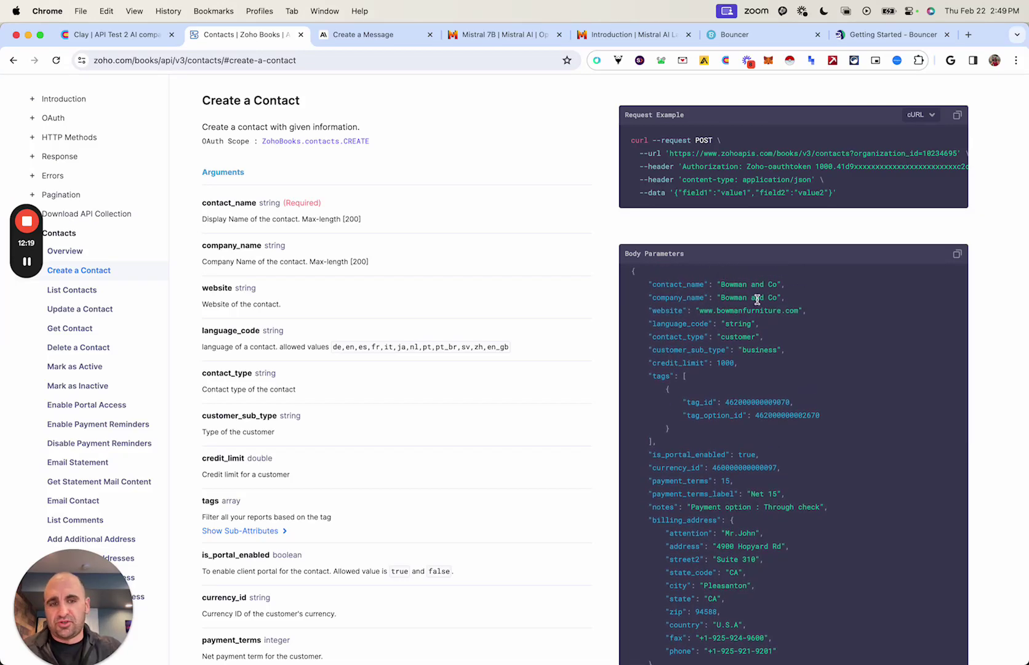
drag(780, 284, 713, 285)
click(722, 286)
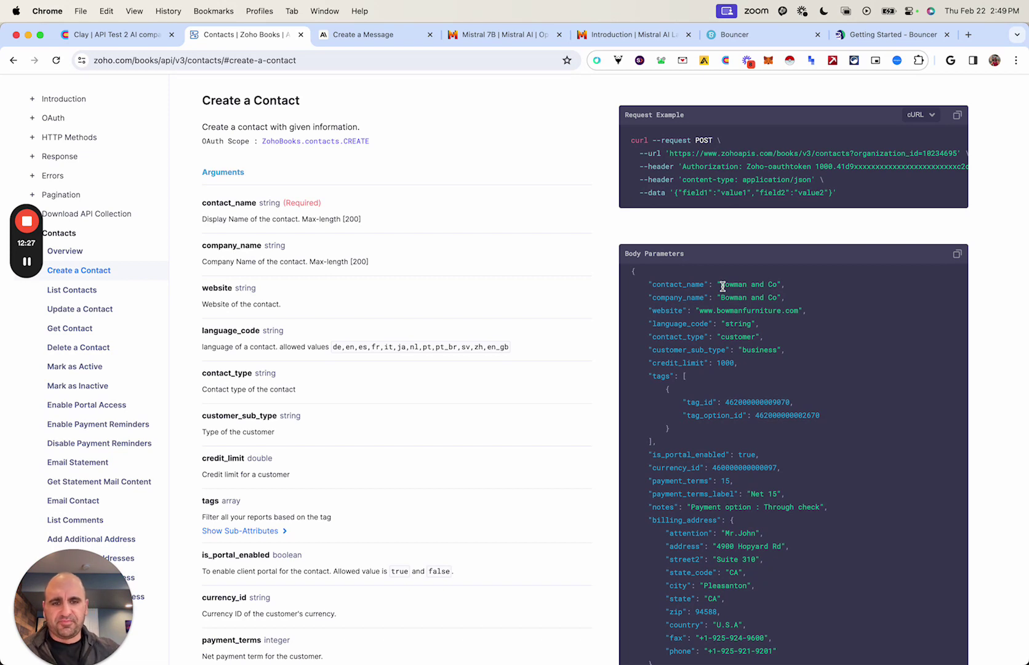
drag(775, 348, 742, 349)
click(746, 347)
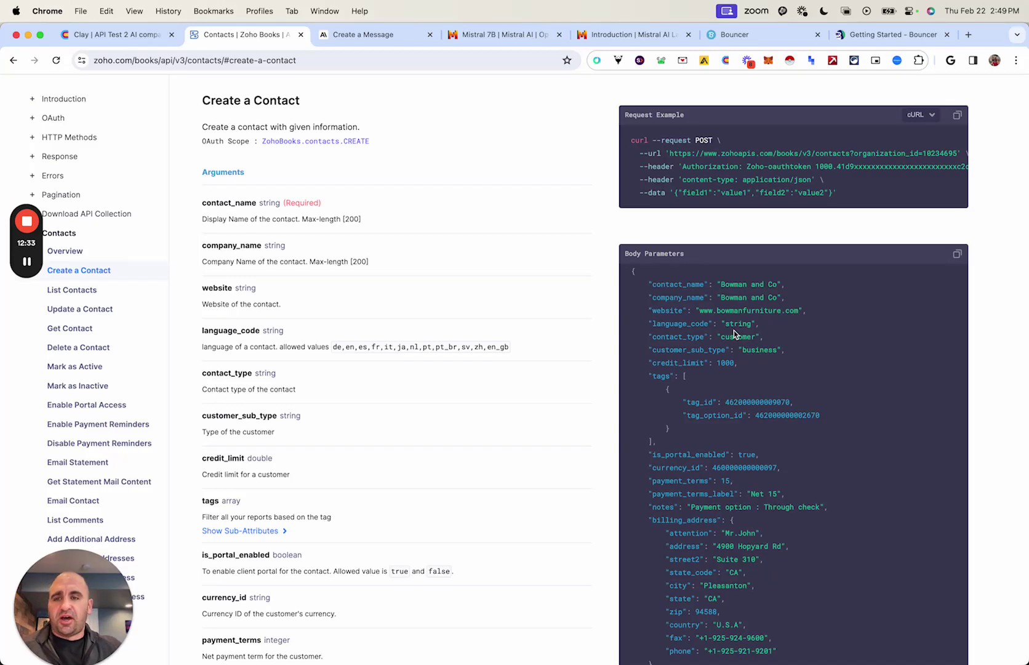
Switch back to Clay, view the custom template form for saving the CRM column's configuration, and close it without saving.
click(135, 37)
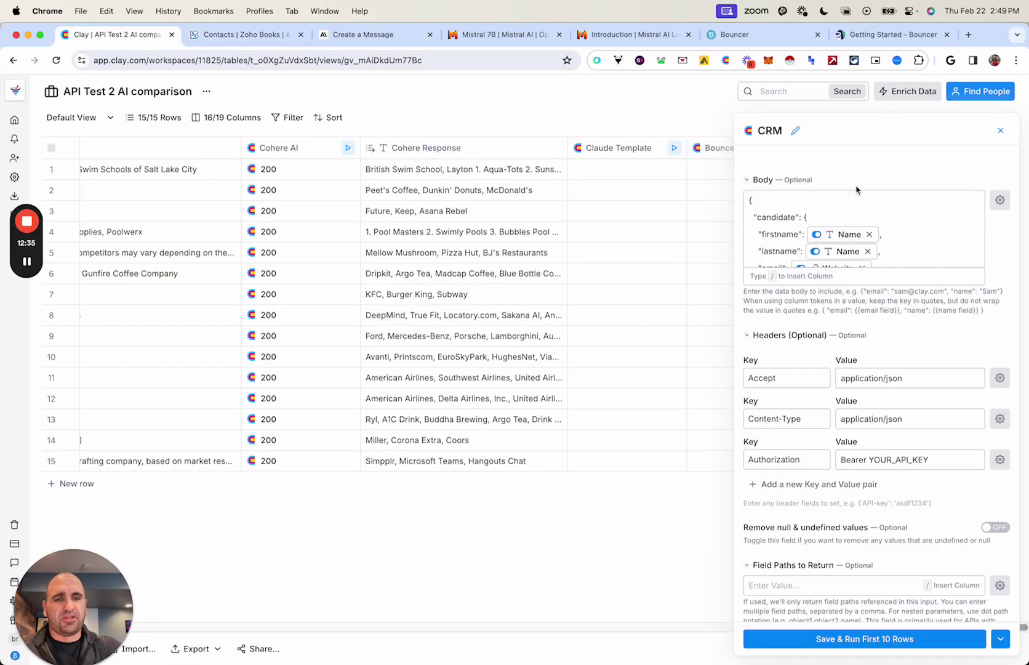
scroll(855, 189, up, 5)
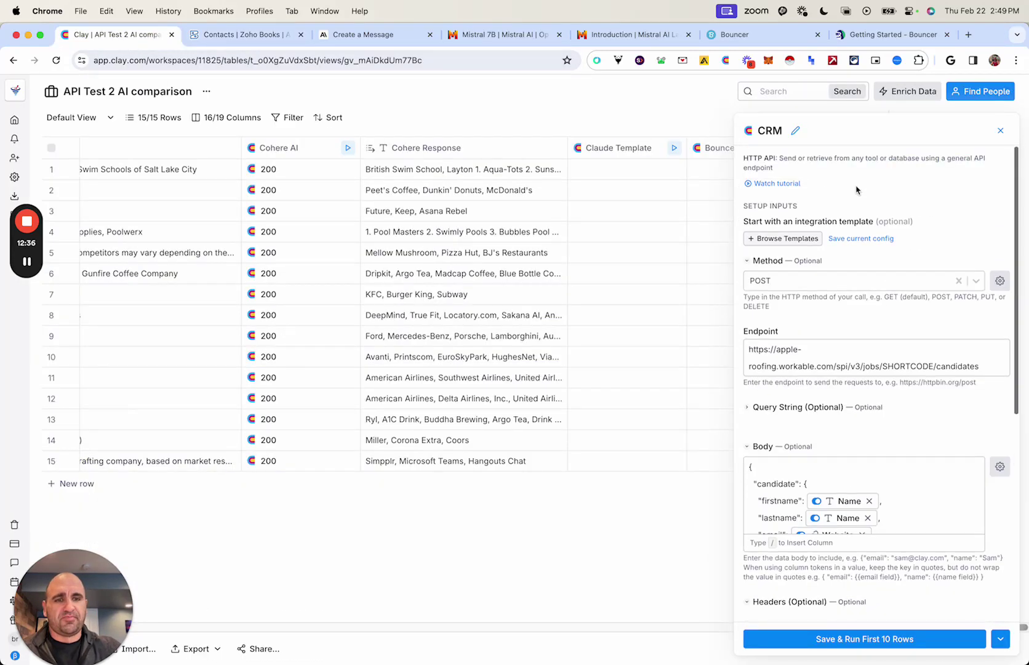
click(877, 240)
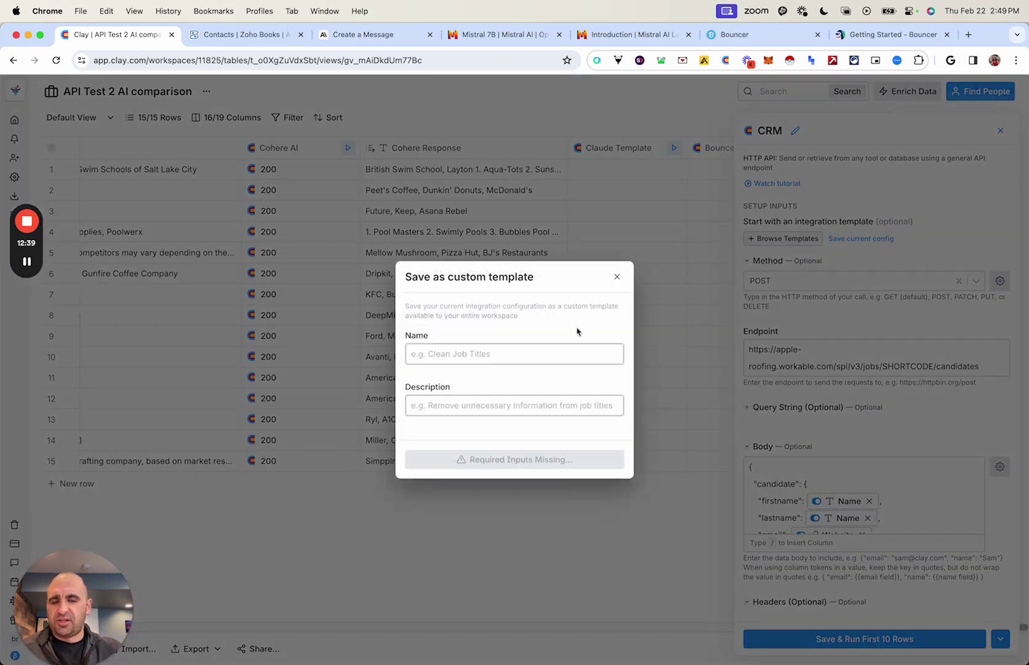
click(532, 349)
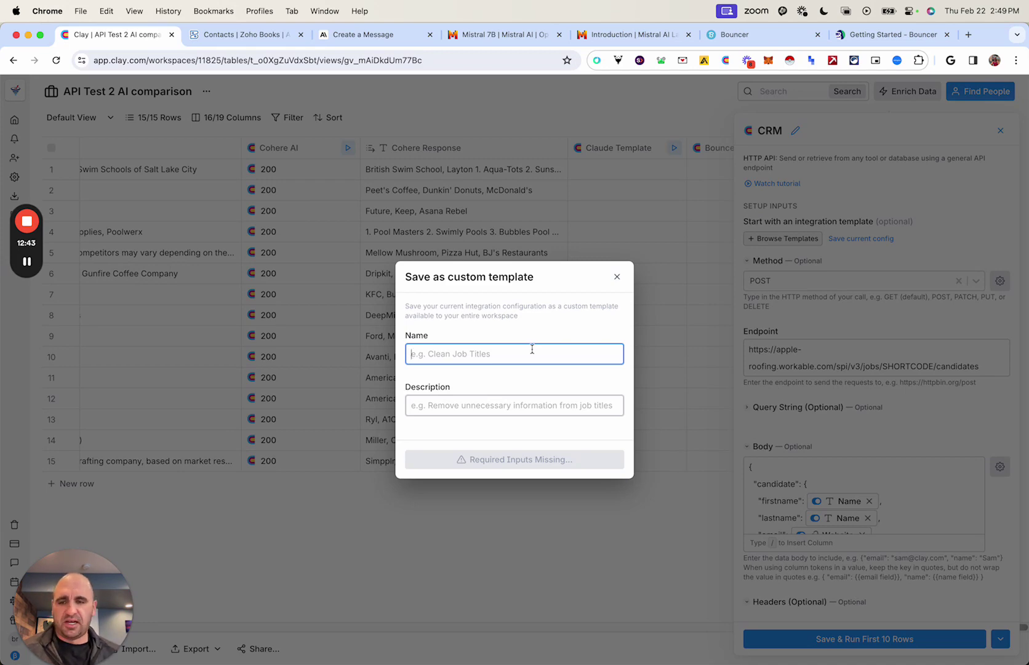
click(616, 276)
Browse the available HTTP API templates for the CRM column, including the AI model and email validation ones.
click(771, 241)
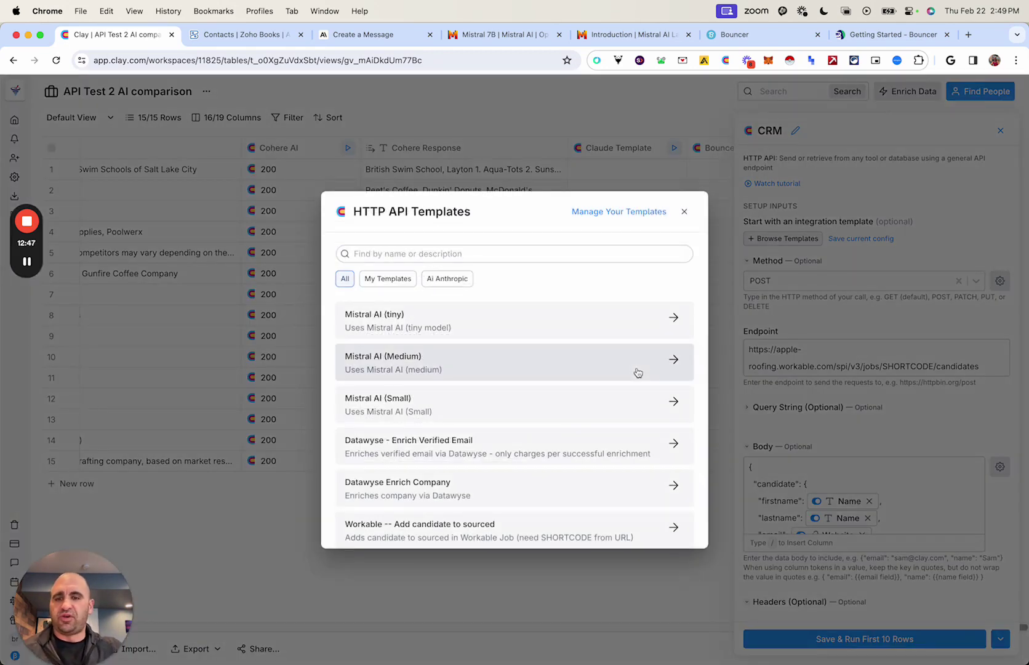
scroll(551, 421, down, 3)
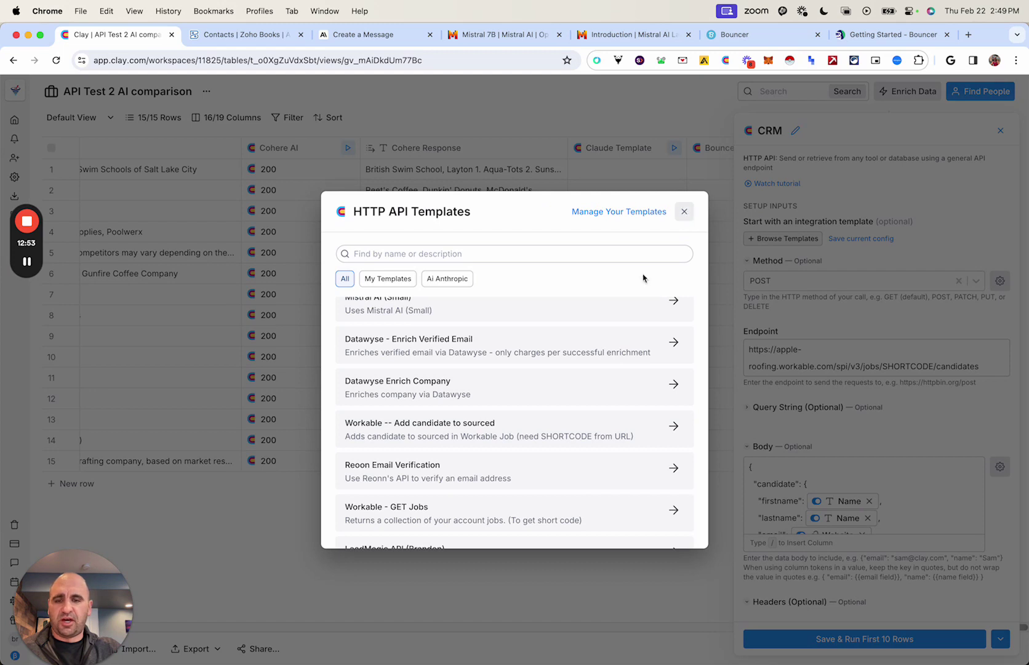
scroll(540, 425, down, 10)
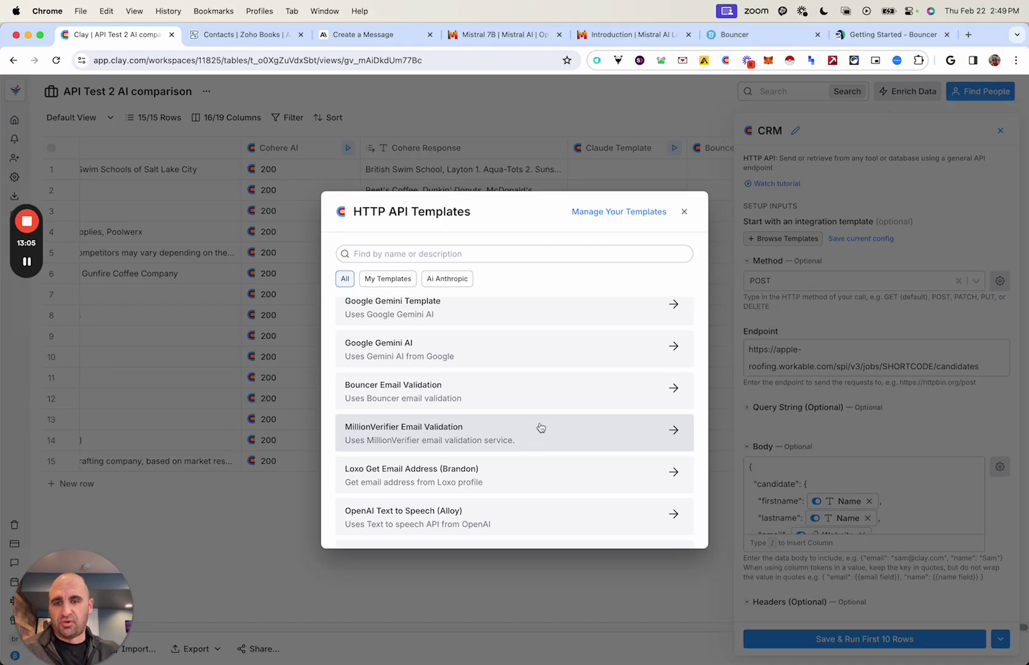
scroll(540, 427, up, 5)
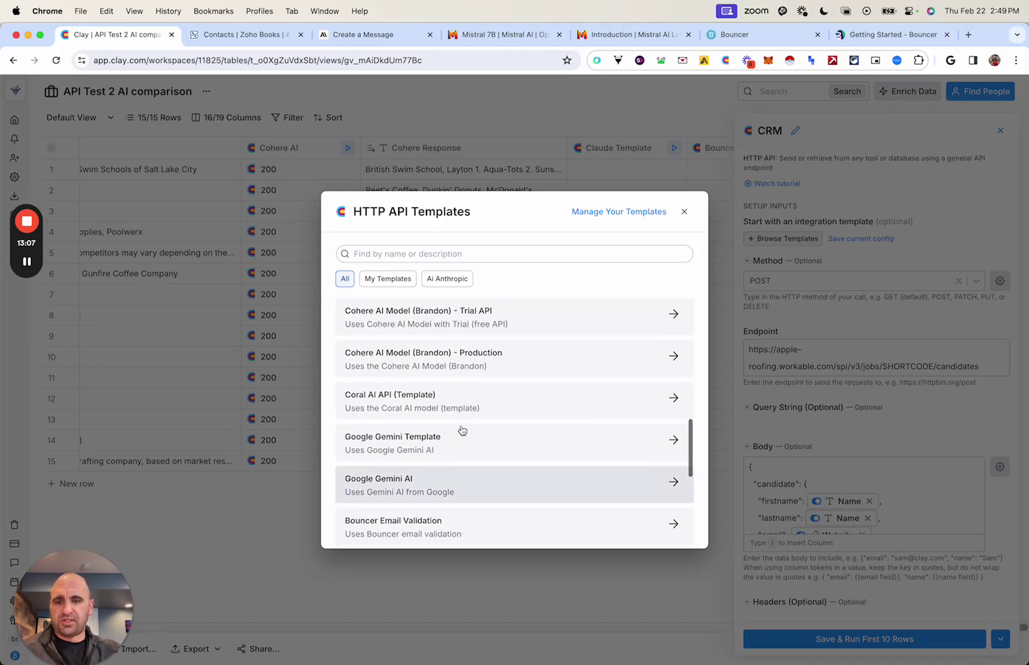
scroll(462, 430, up, 3)
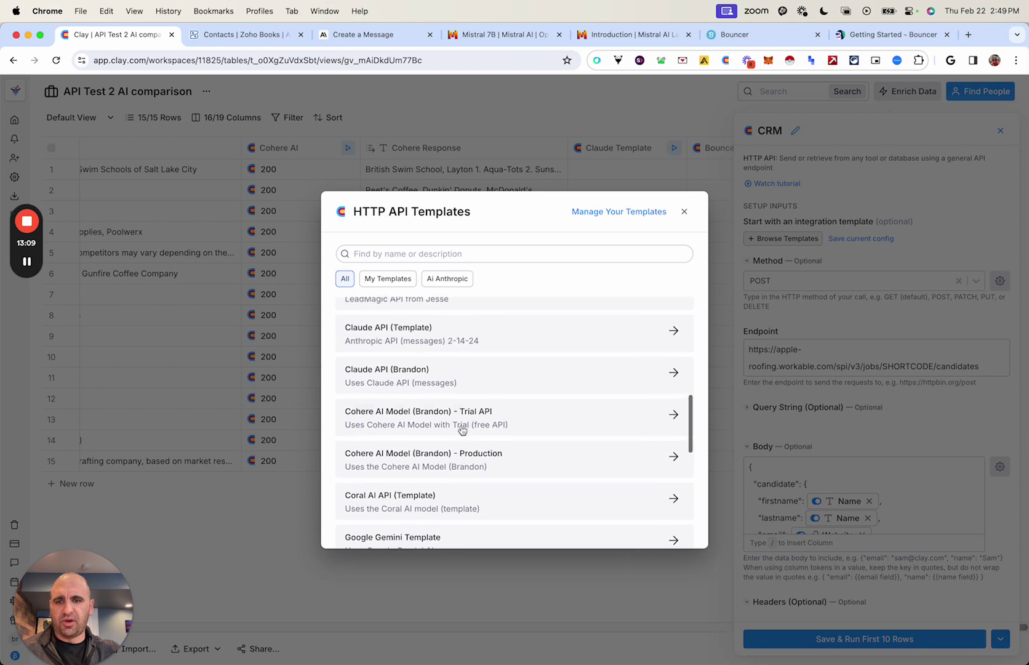
scroll(462, 430, up, 2)
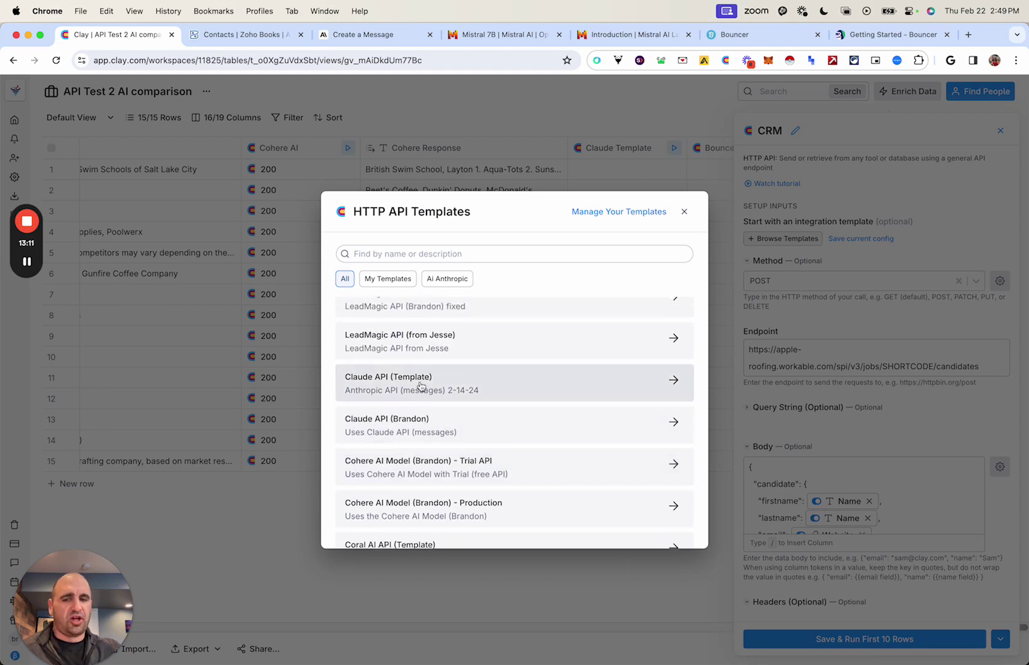
Open the Claude API (Template) entry, examine its prompt preview and the columns offered for Claude Prompt, and close it without applying.
click(420, 385)
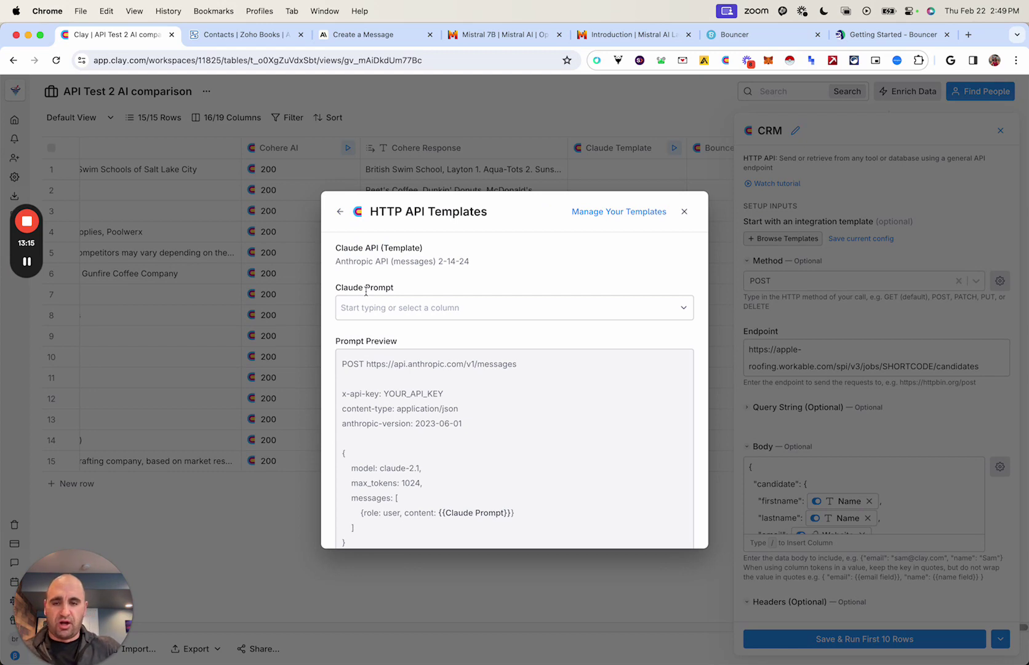
click(382, 306)
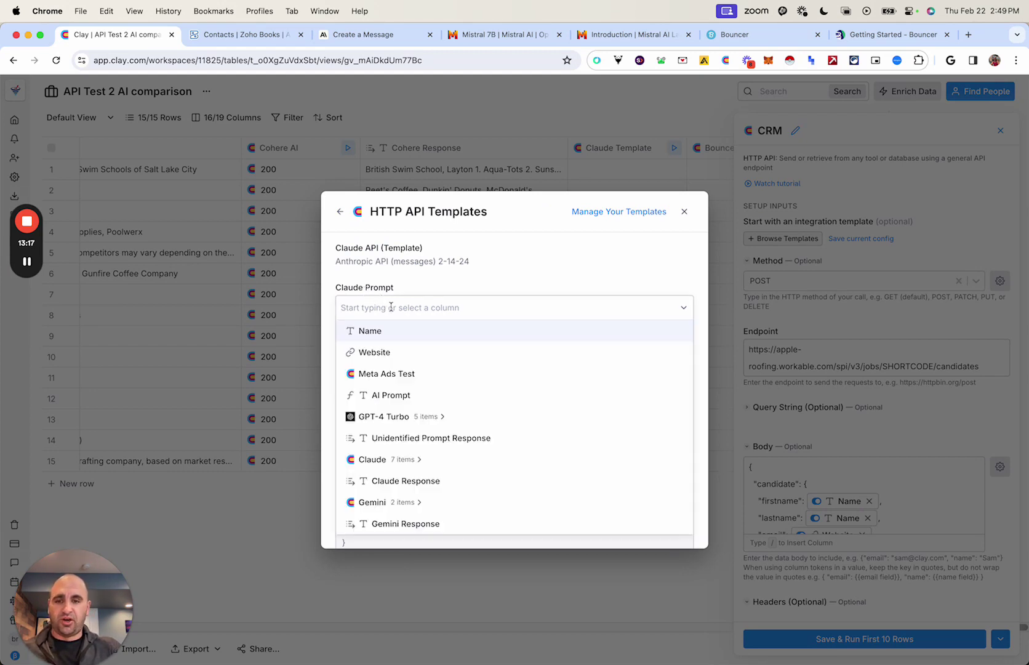
click(404, 289)
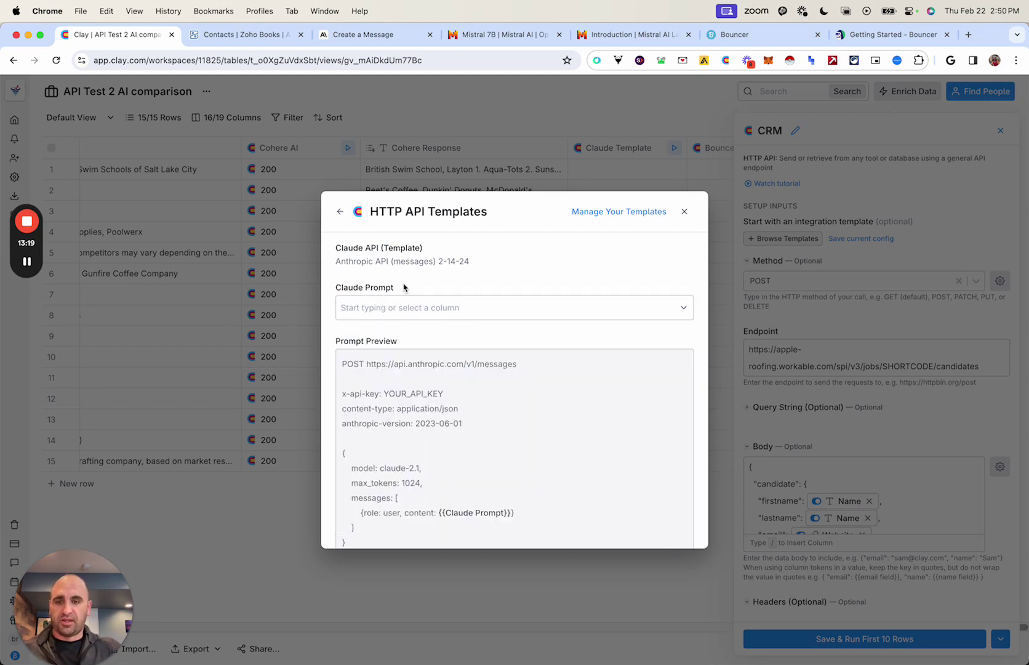
click(683, 212)
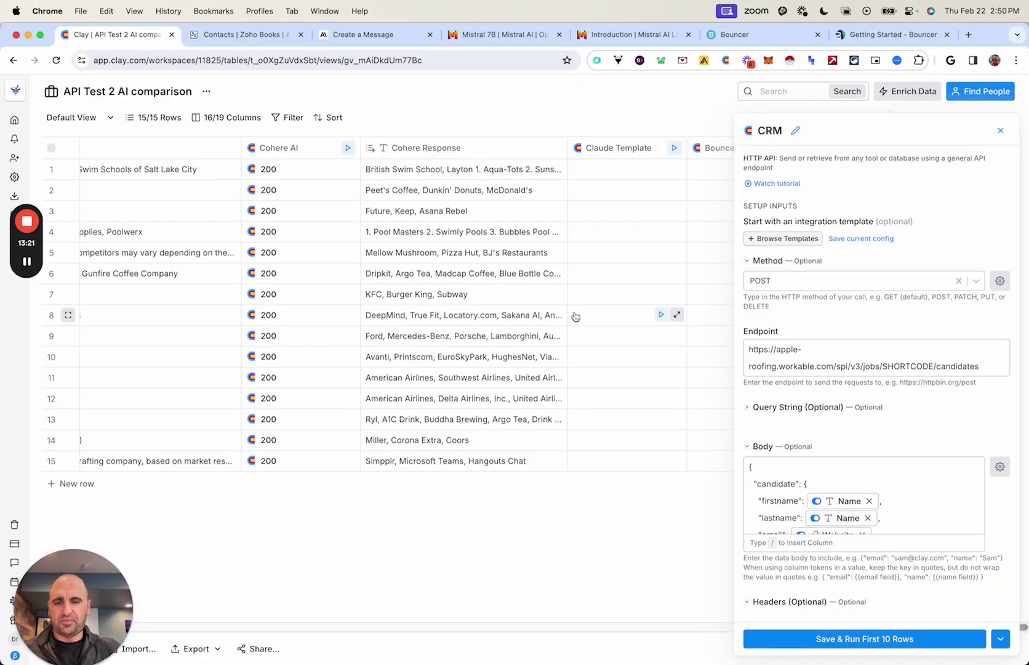
Open the "Workable -- Add candidate to sourced" template and examine its input fields, request preview and the columns offered for First Name.
click(774, 241)
scroll(571, 366, down, 3)
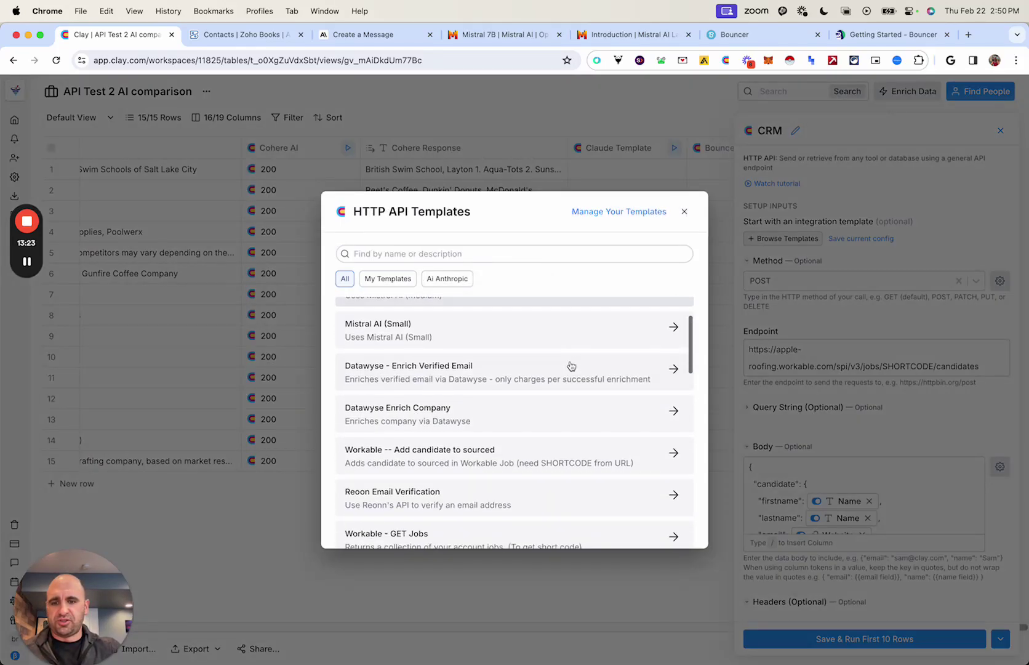
click(483, 449)
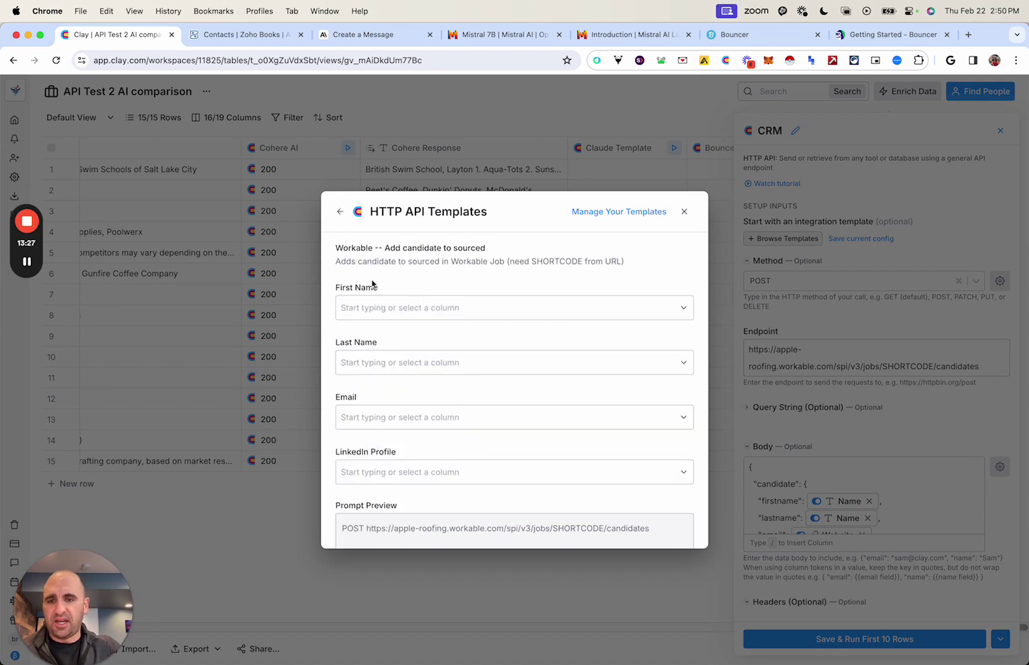
scroll(382, 339, down, 6)
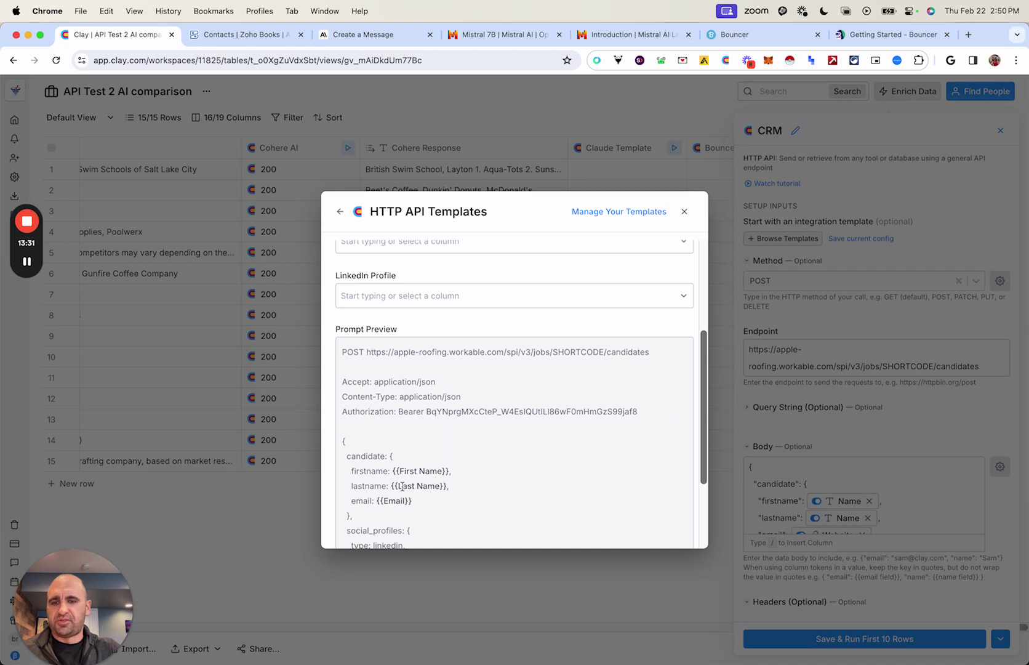
scroll(422, 466, up, 4)
scroll(412, 382, up, 2)
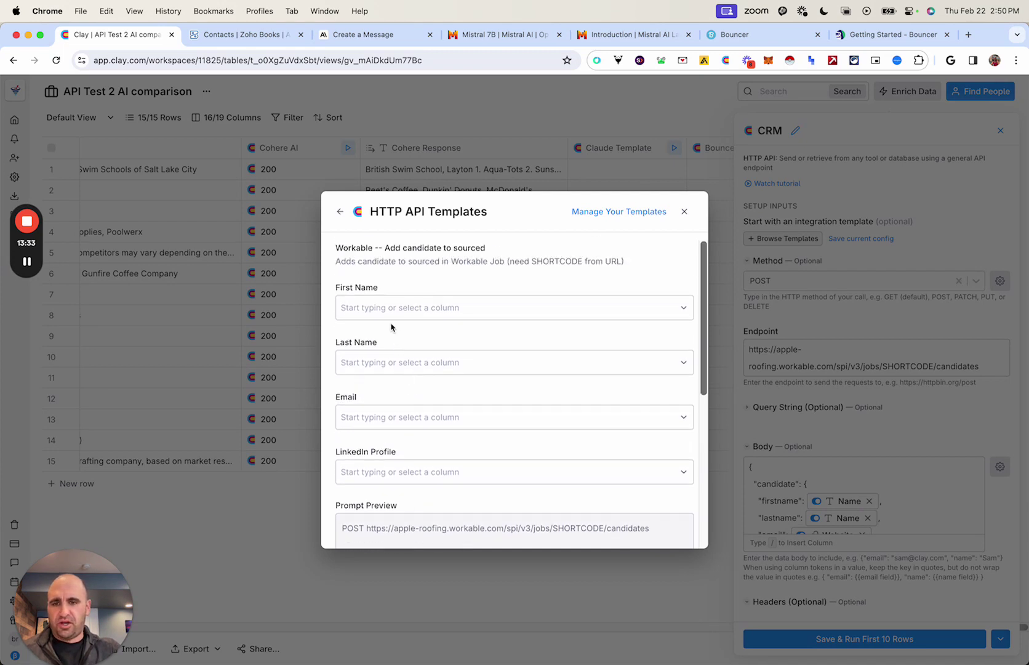
click(405, 311)
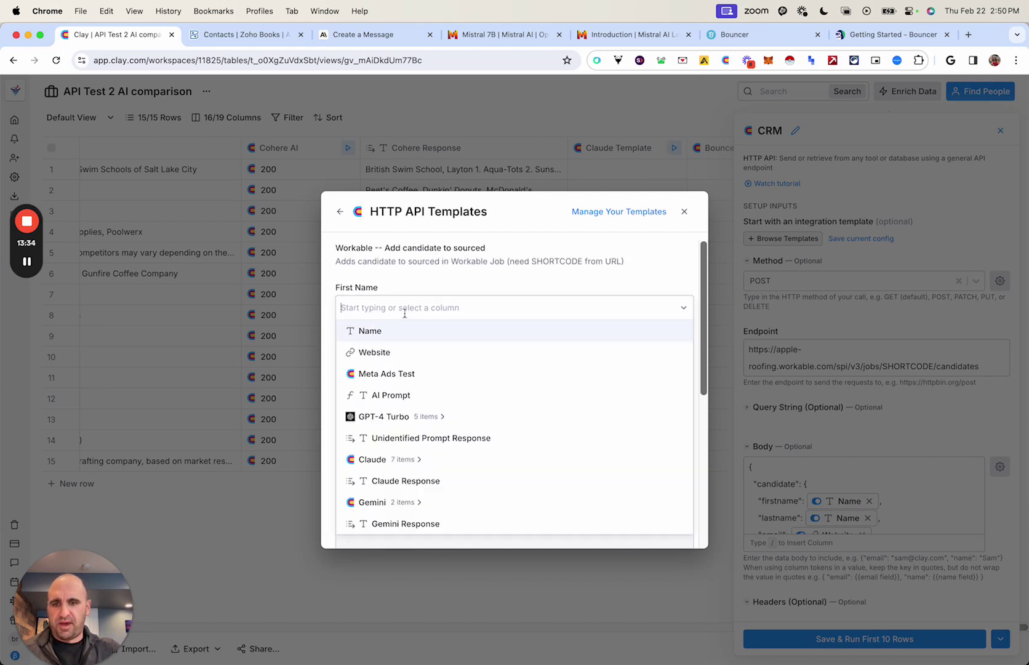
click(418, 275)
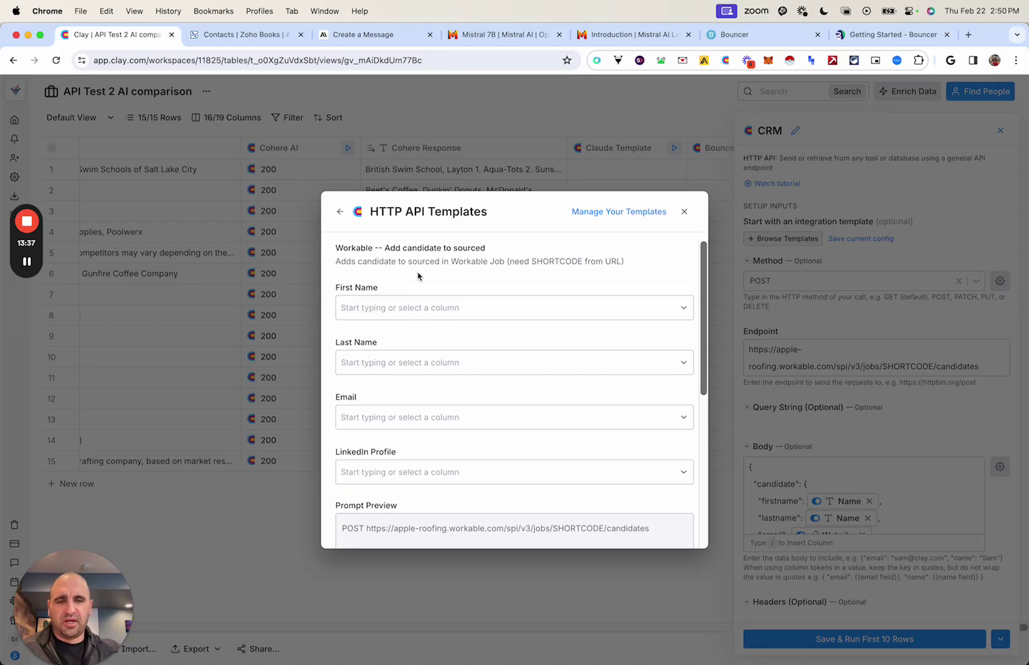
Close the Workable template without applying it and close the CRM column's settings to return to the table.
click(684, 211)
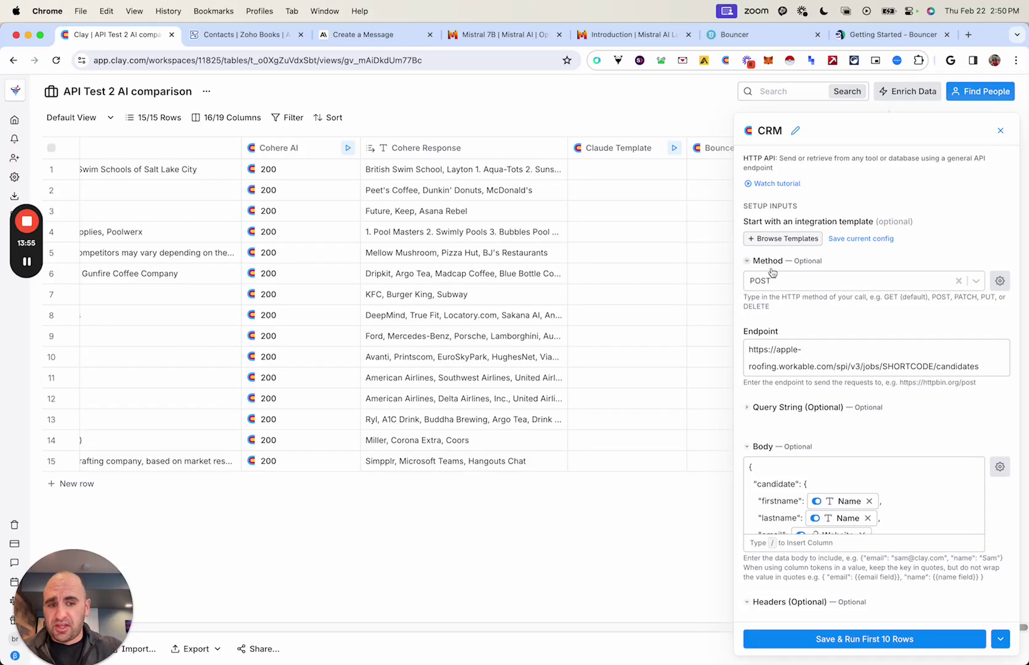
scroll(837, 352, down, 1)
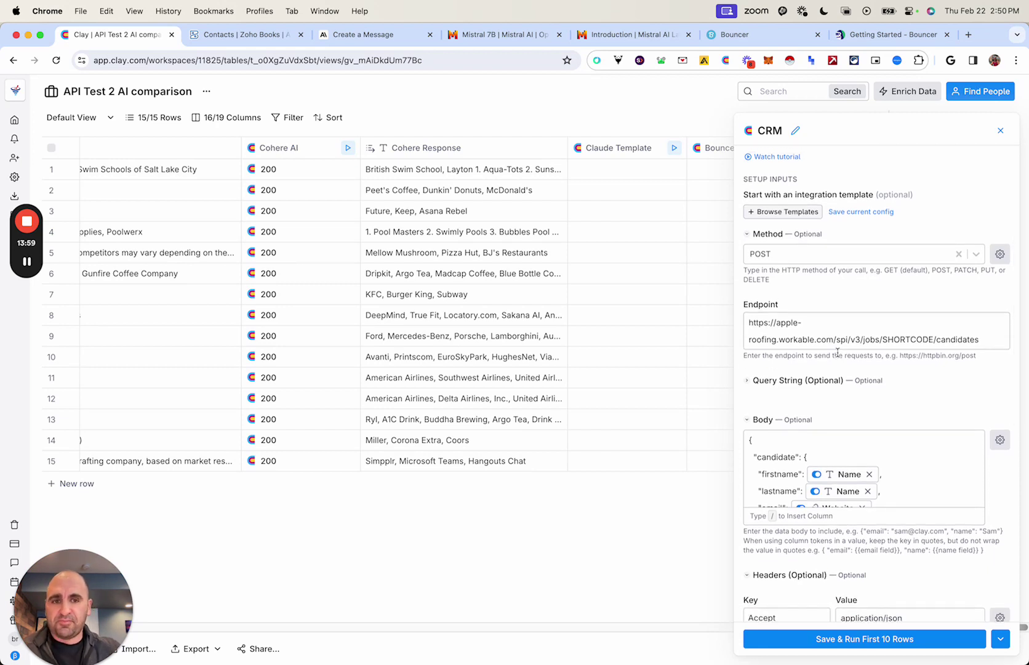
click(1000, 130)
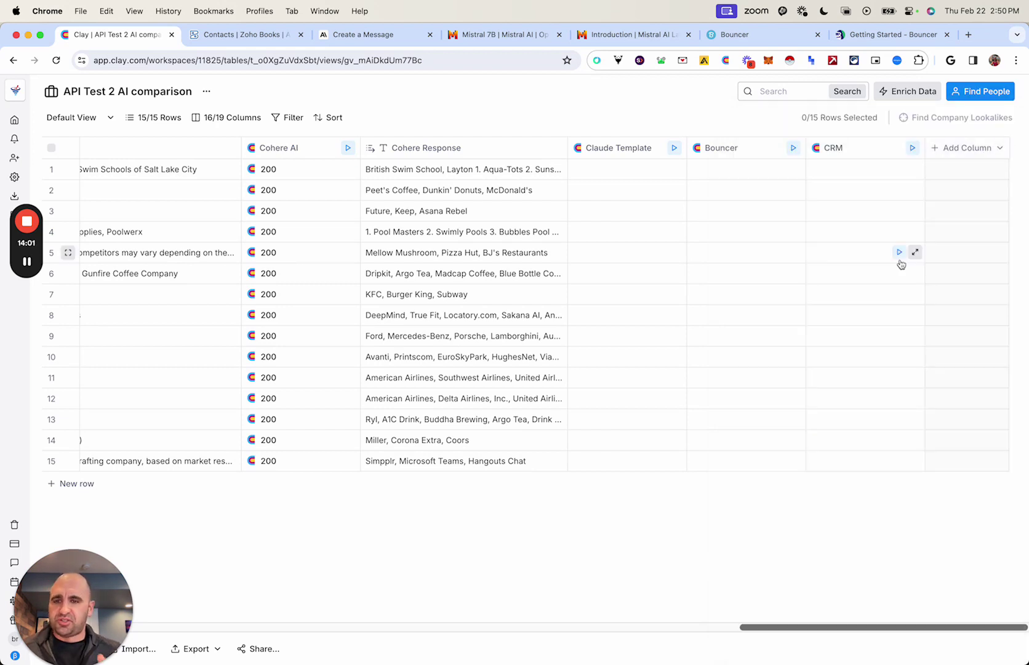